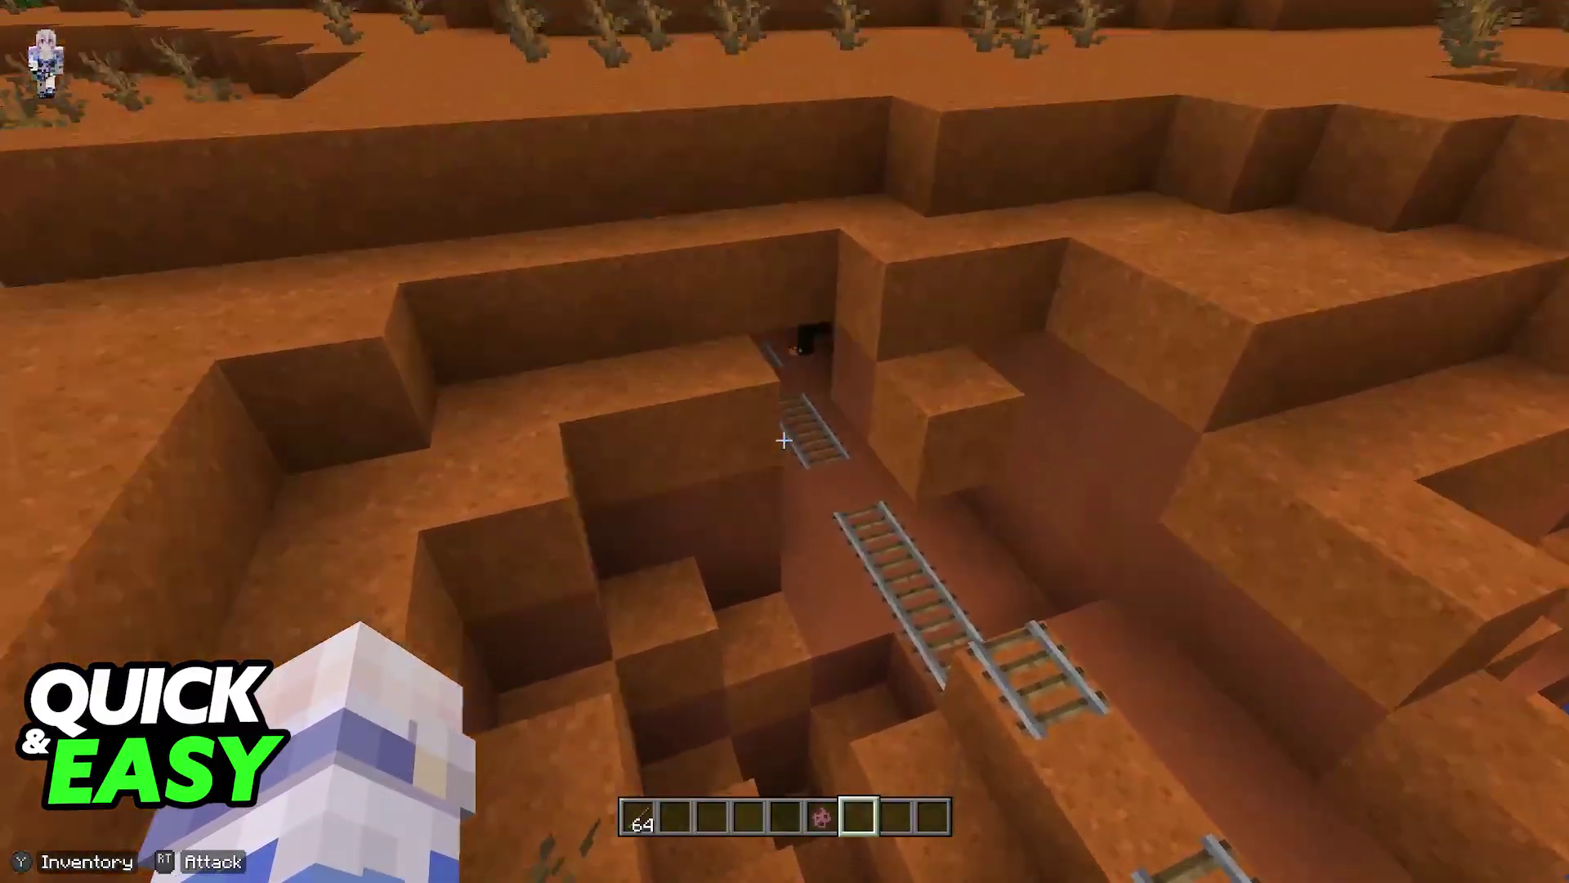
- Walk through the mineshaft tunnel and back out over the water beside the badlands shore
{"action": "key", "text": "w"}
{"action": "key", "text": "w"}
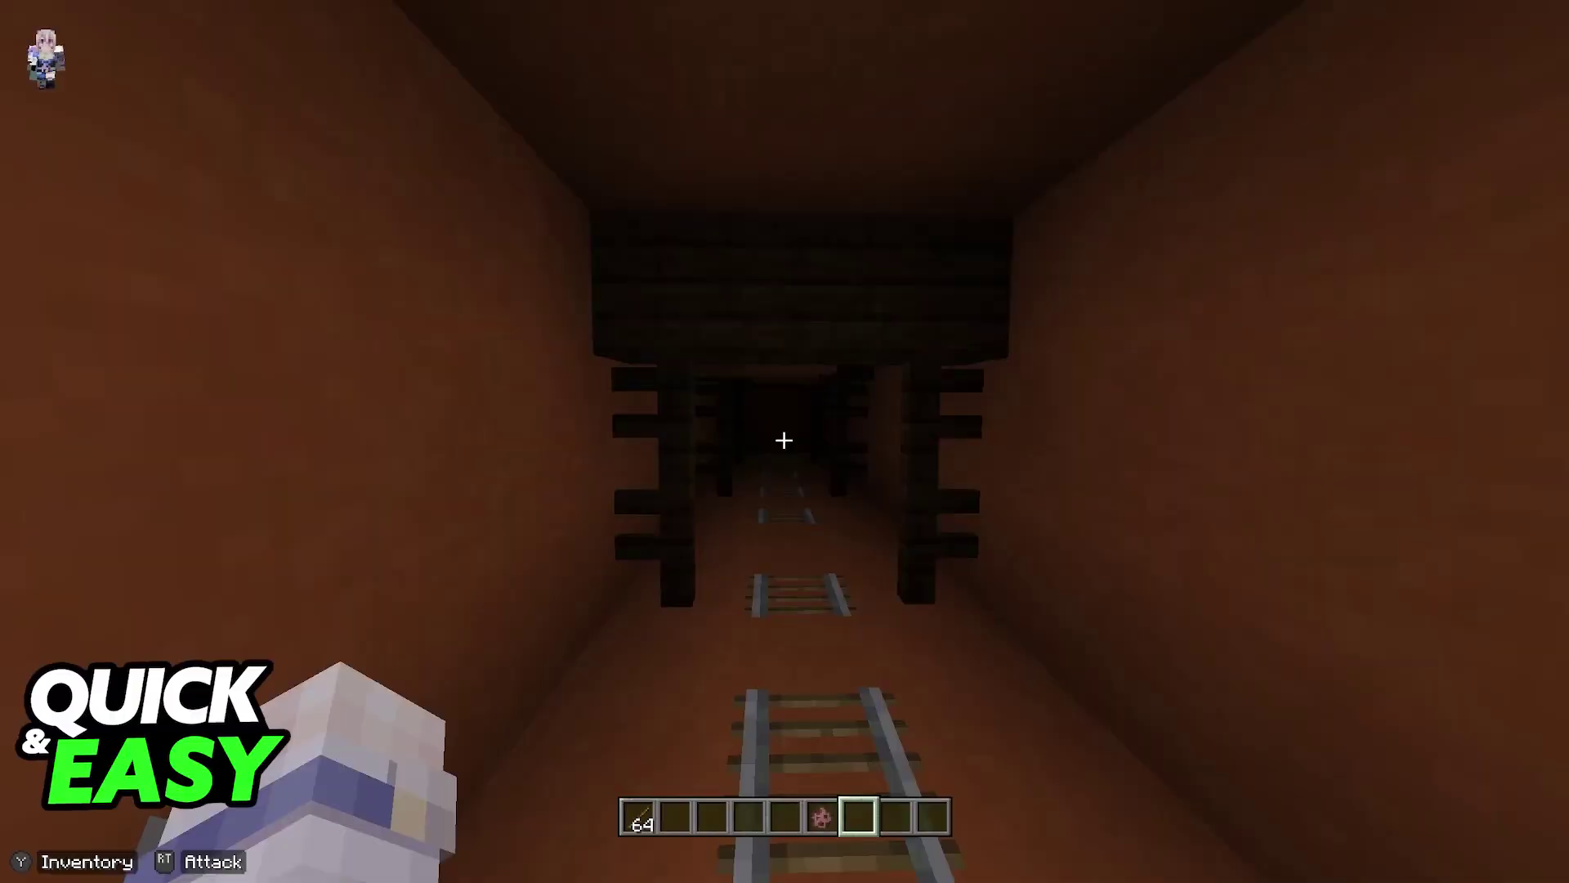
{"action": "key", "text": "w"}
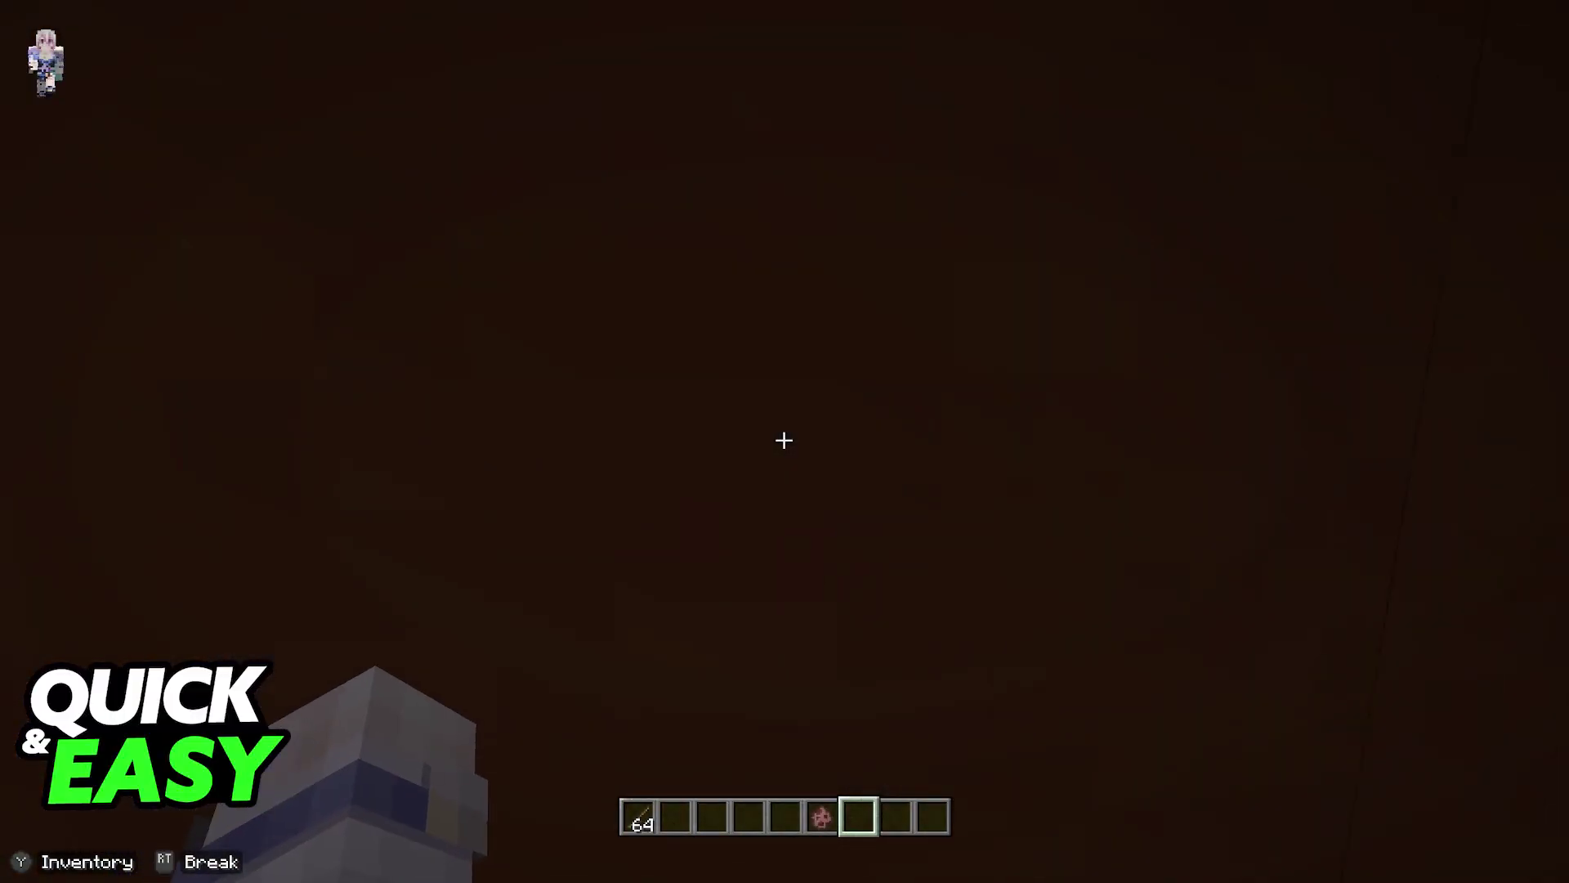
{"action": "key", "text": "w"}
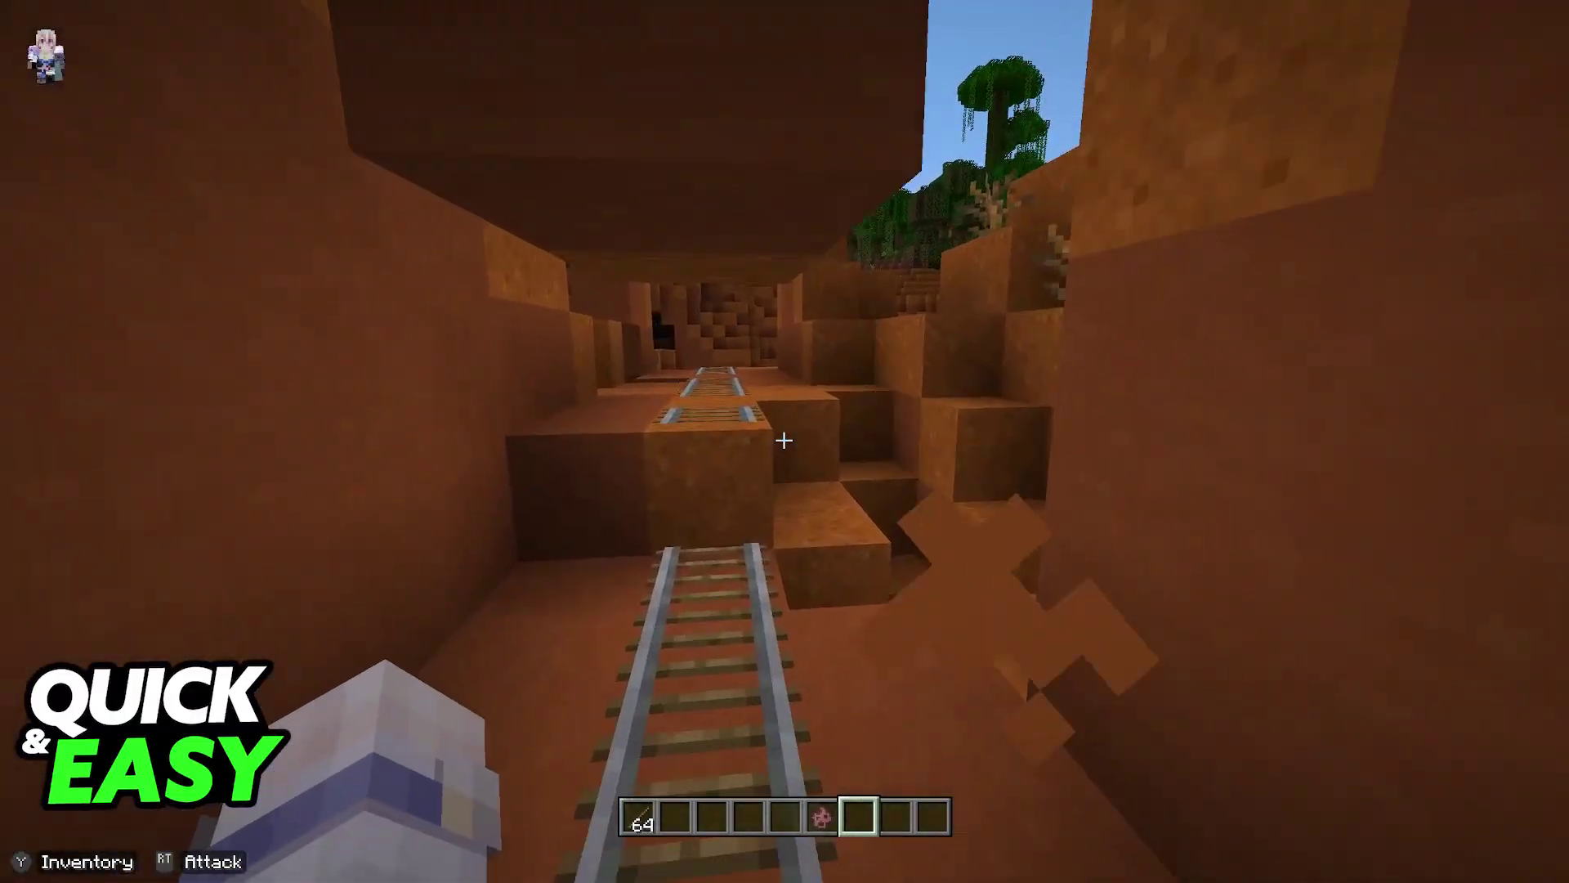
{"action": "key", "text": "w"}
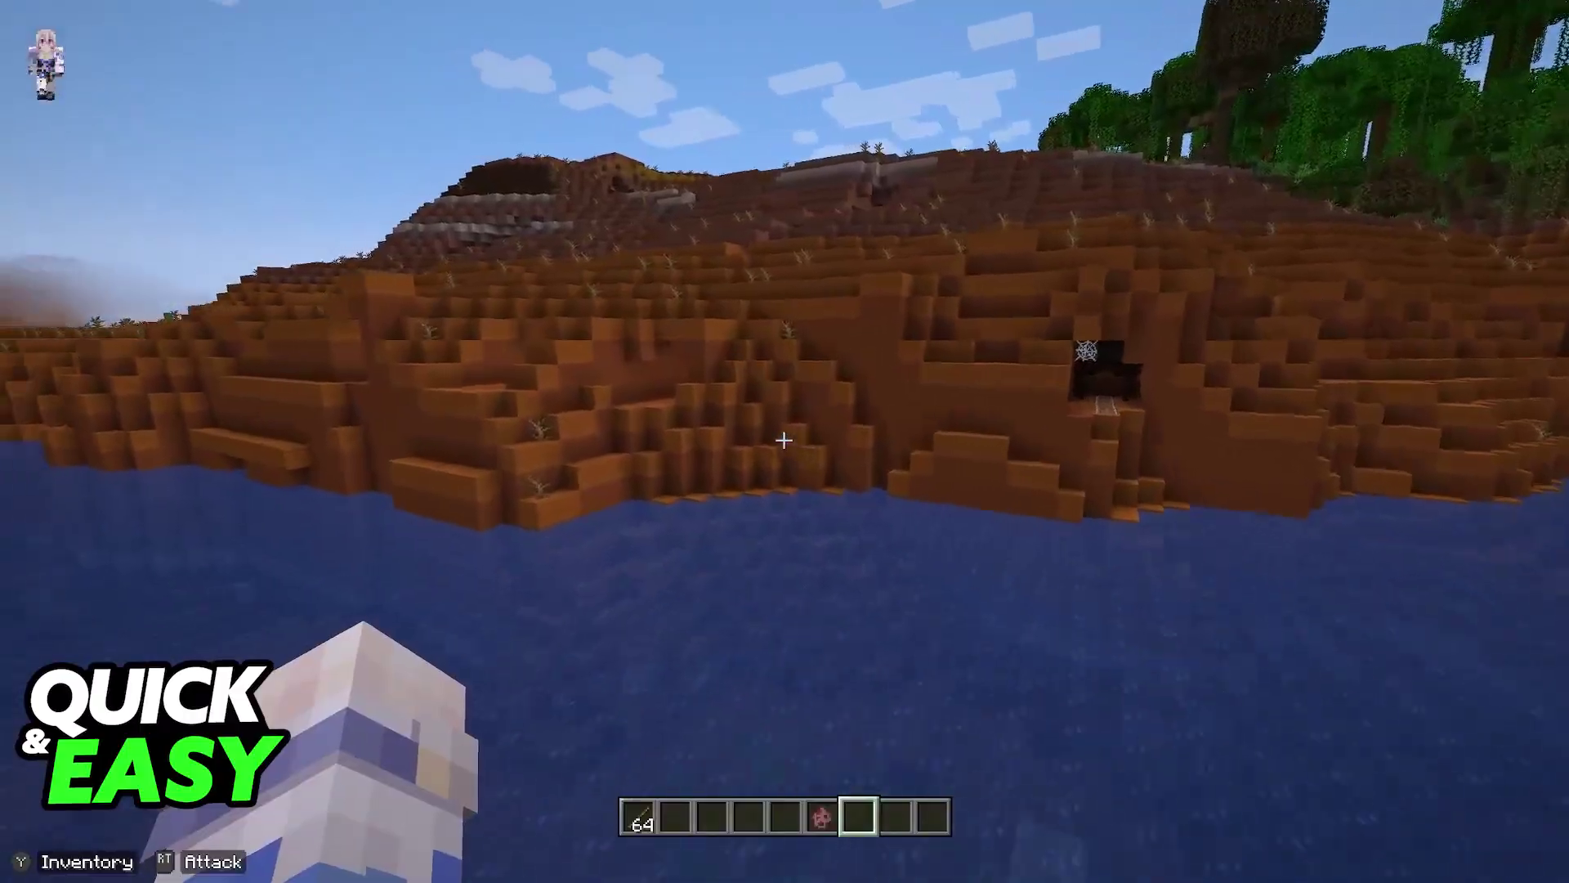
- Pause the Minecraft game, leave full screen and minimize its window to reach the web browser
{"action": "key", "text": "Escape"}
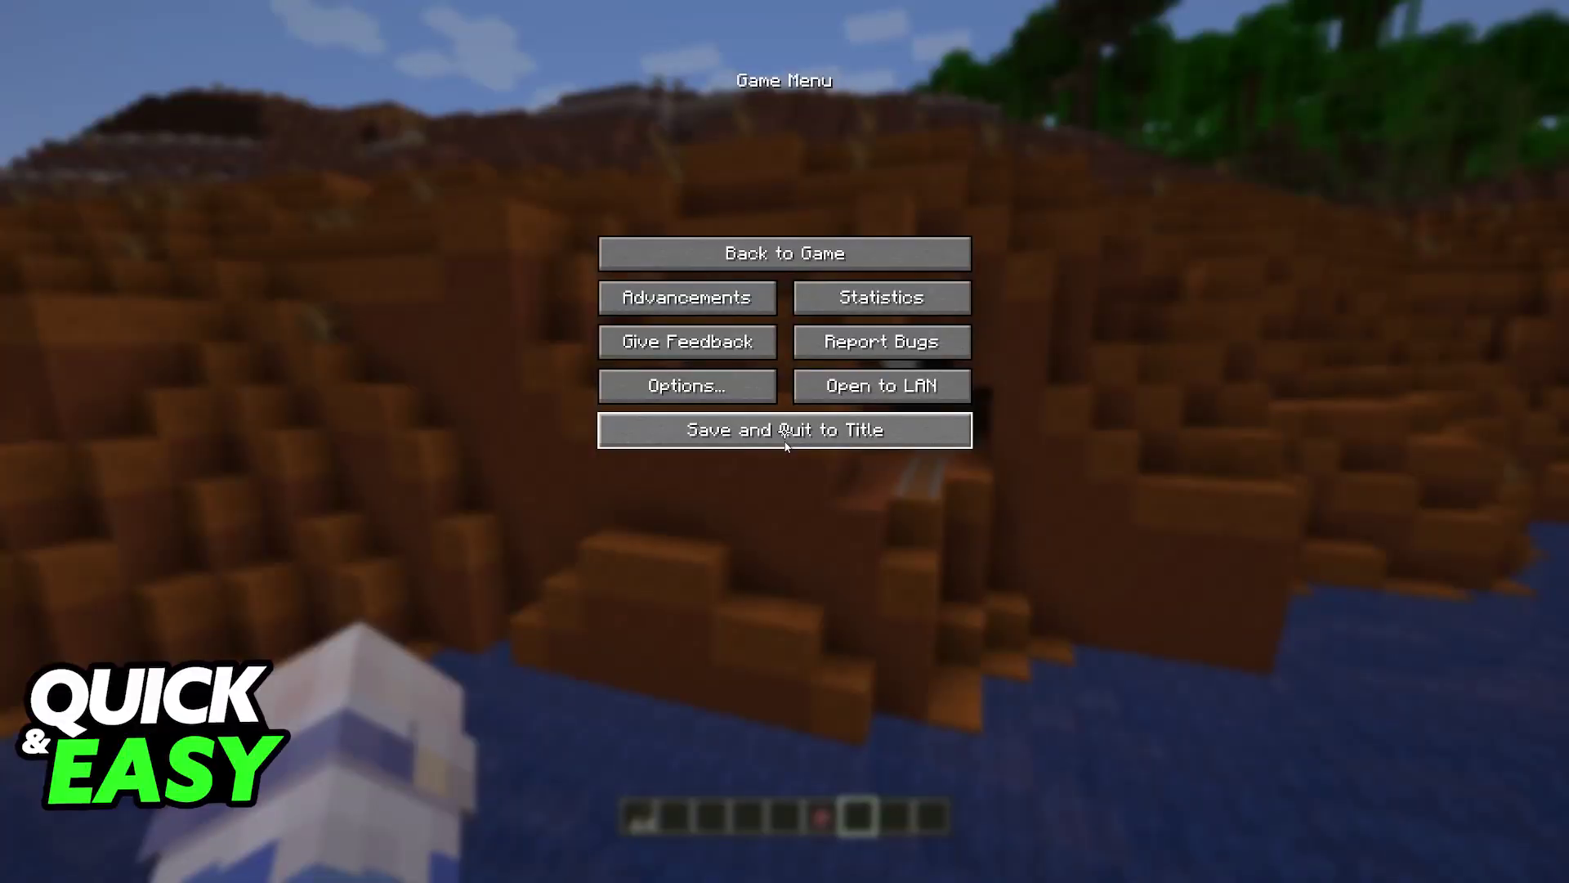
{"action": "key", "text": "F11"}
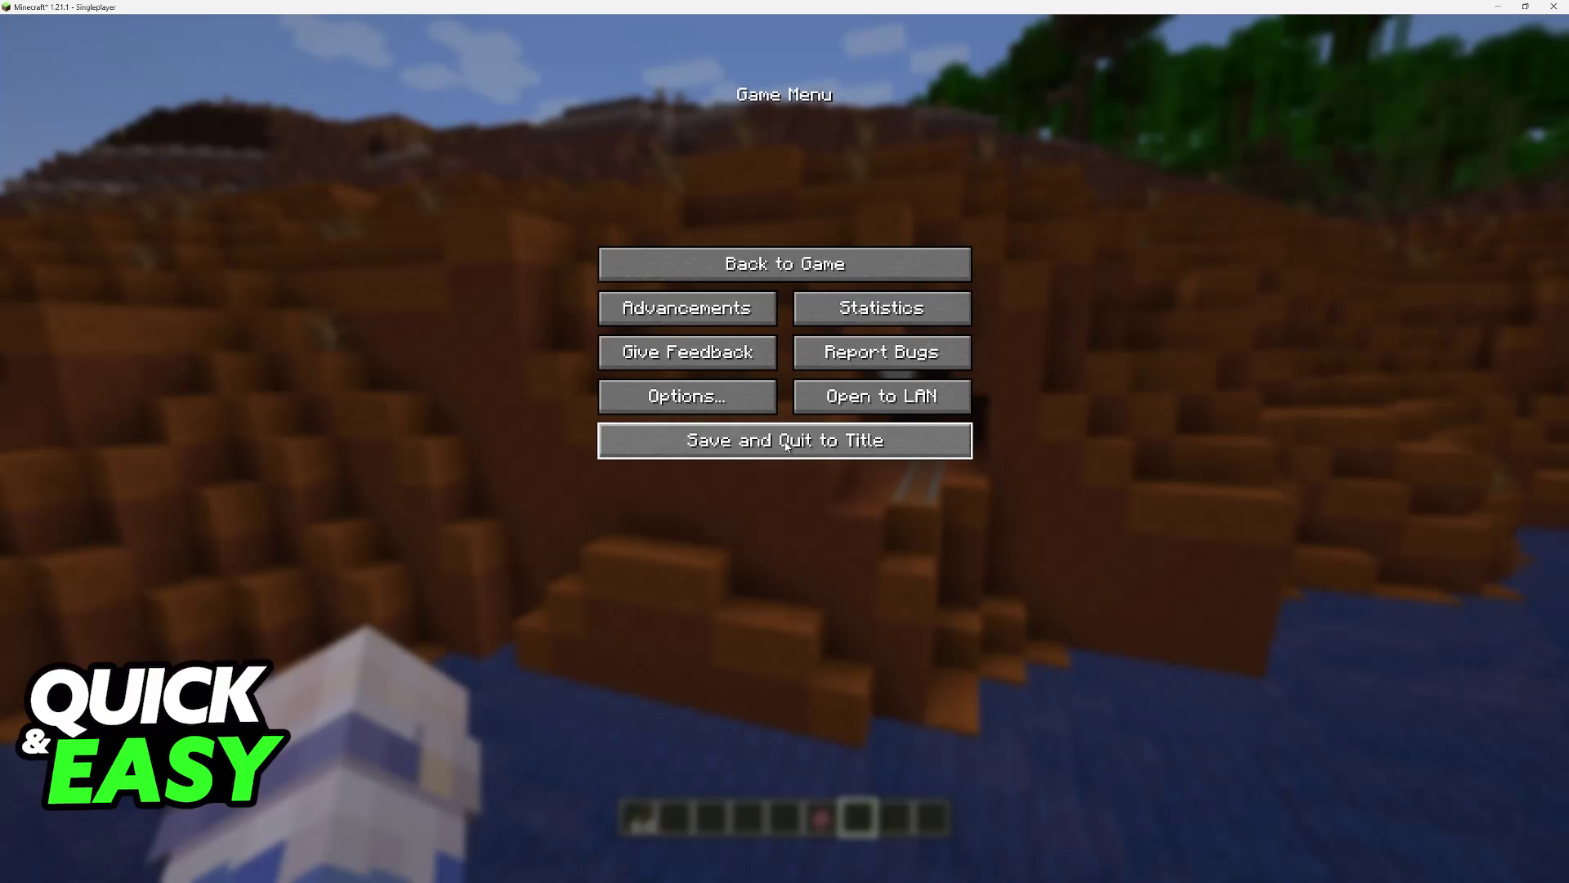
{"action": "left_click", "coordinate": [1497, 7]}
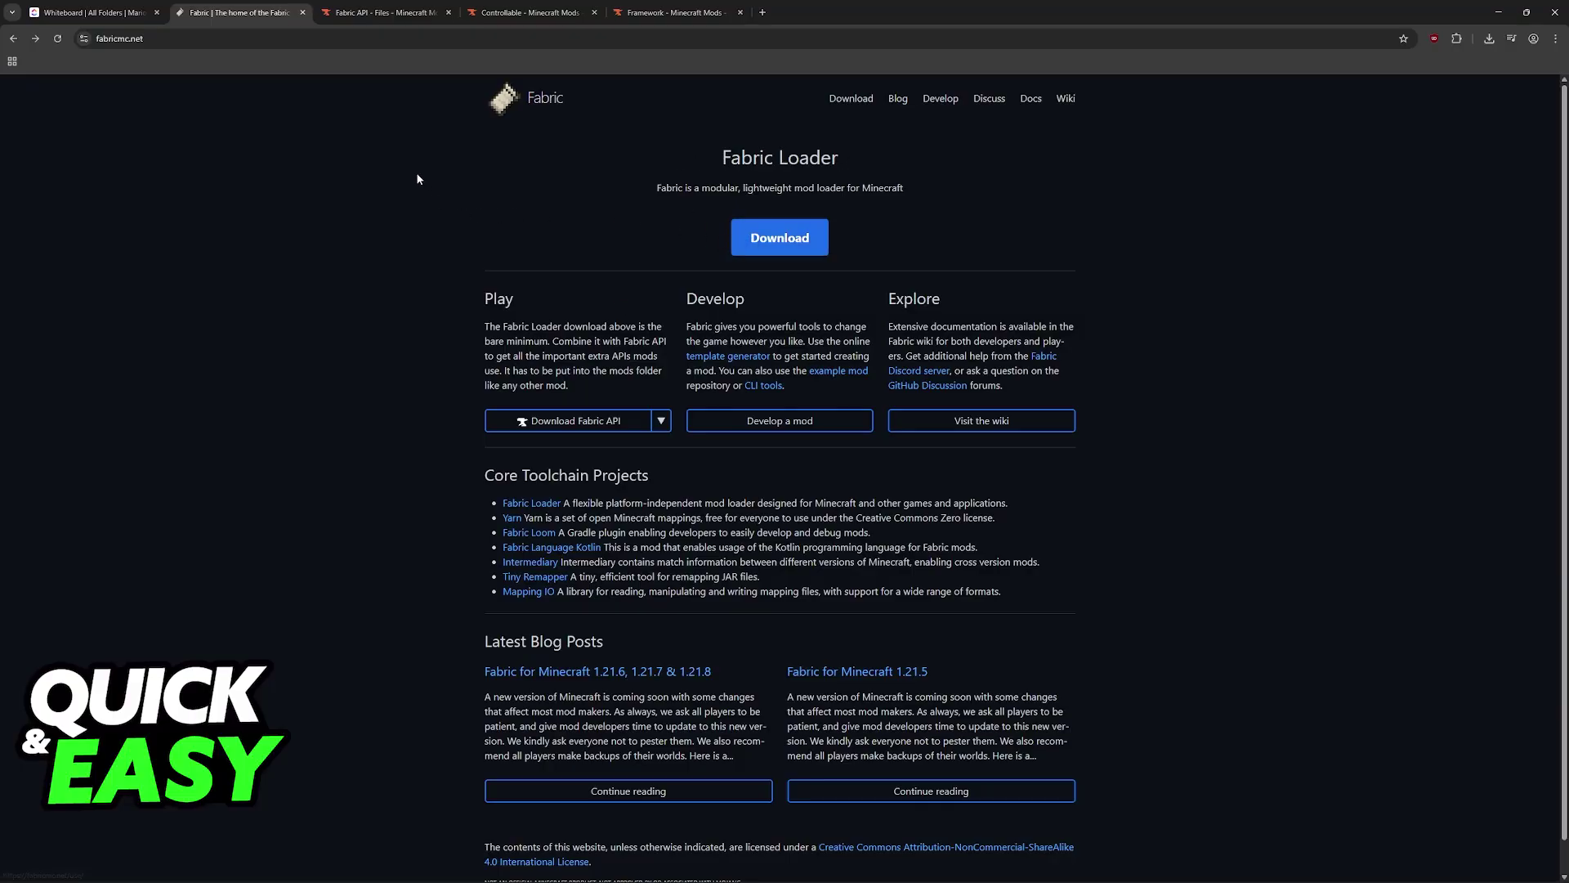
- Look at the Fabric Loader heading and download options on the fabricmc.net home page
{"action": "left_click", "coordinate": [398, 8]}
{"action": "left_click", "coordinate": [237, 13]}
{"action": "left_click_drag", "start_coordinate": [839, 157], "coordinate": [720, 157]}
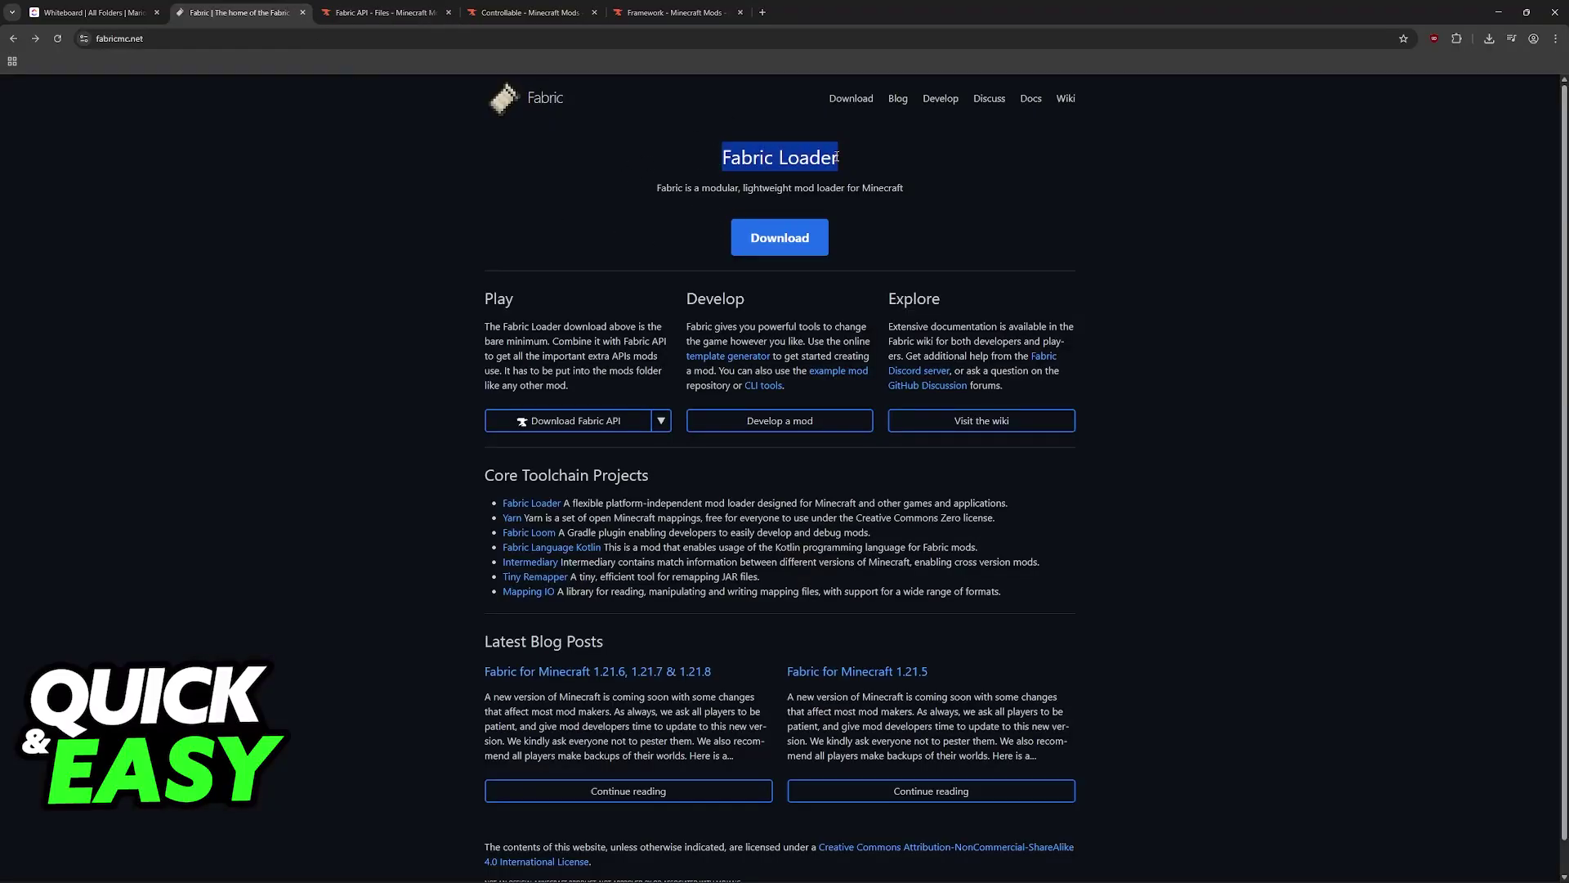
{"action": "left_click", "coordinate": [206, 93]}
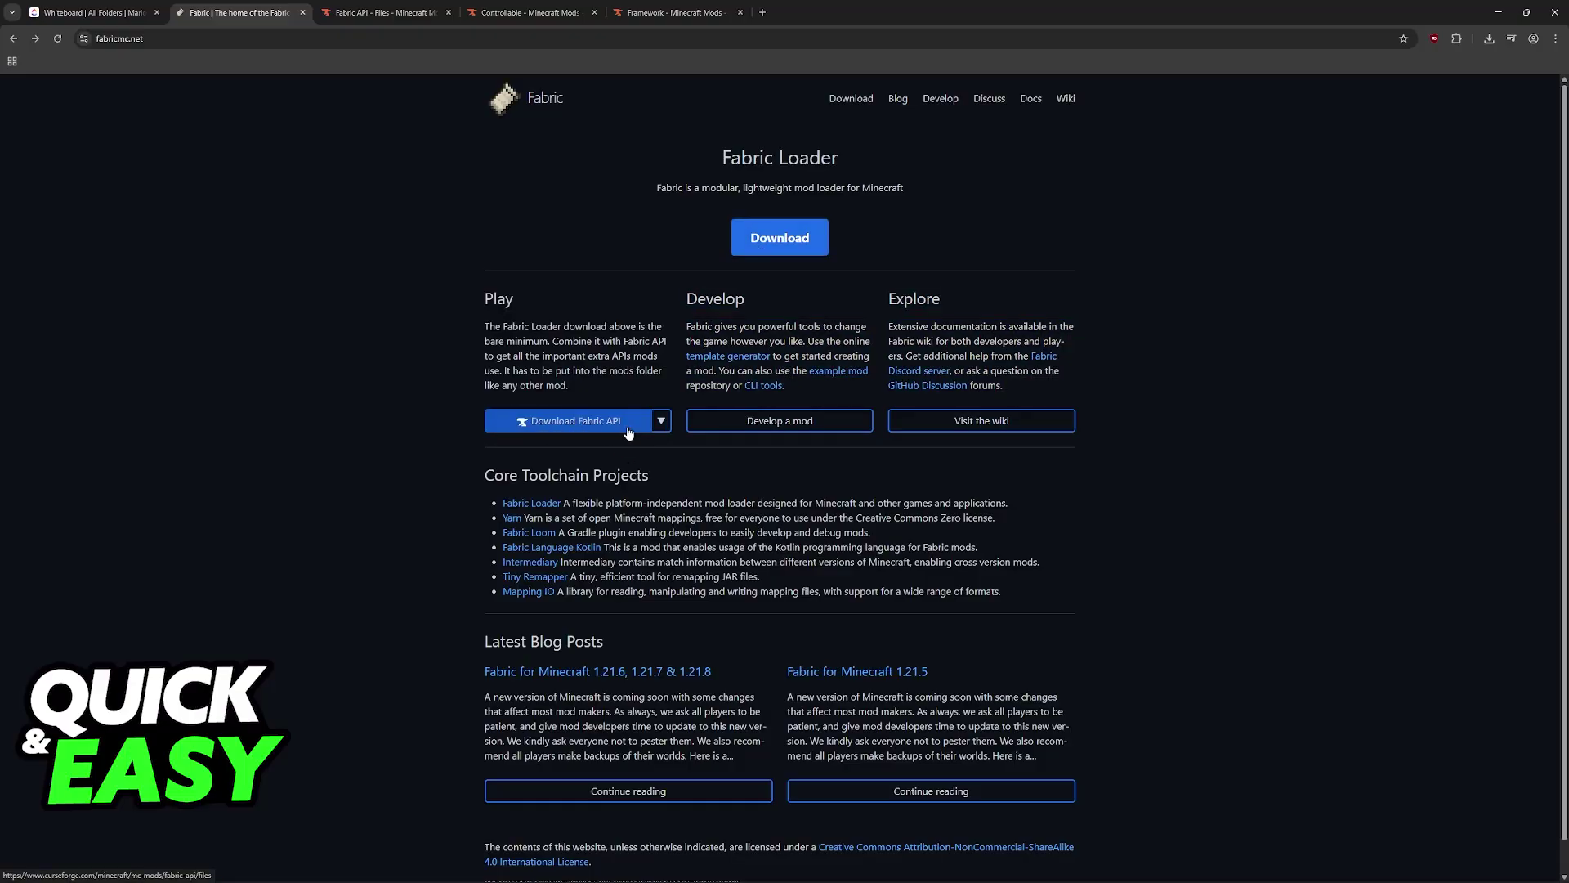
- Open the manual download options for Fabric API on CurseForge and set the game version to 1.21.1
{"action": "key", "text": "ctrl+Tab"}
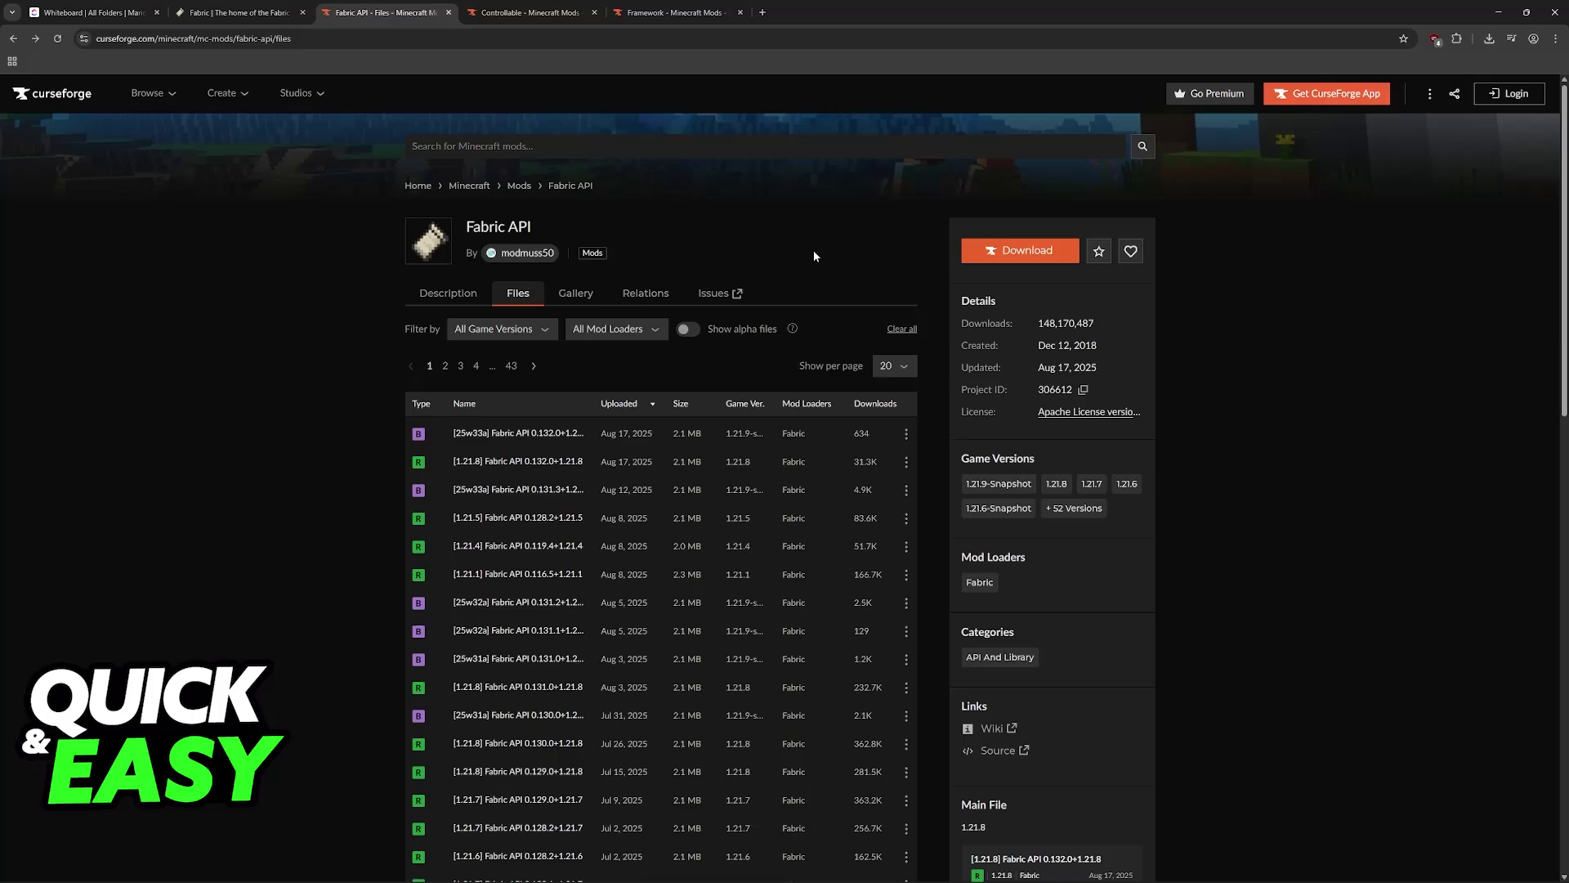
{"action": "left_click", "coordinate": [1020, 253]}
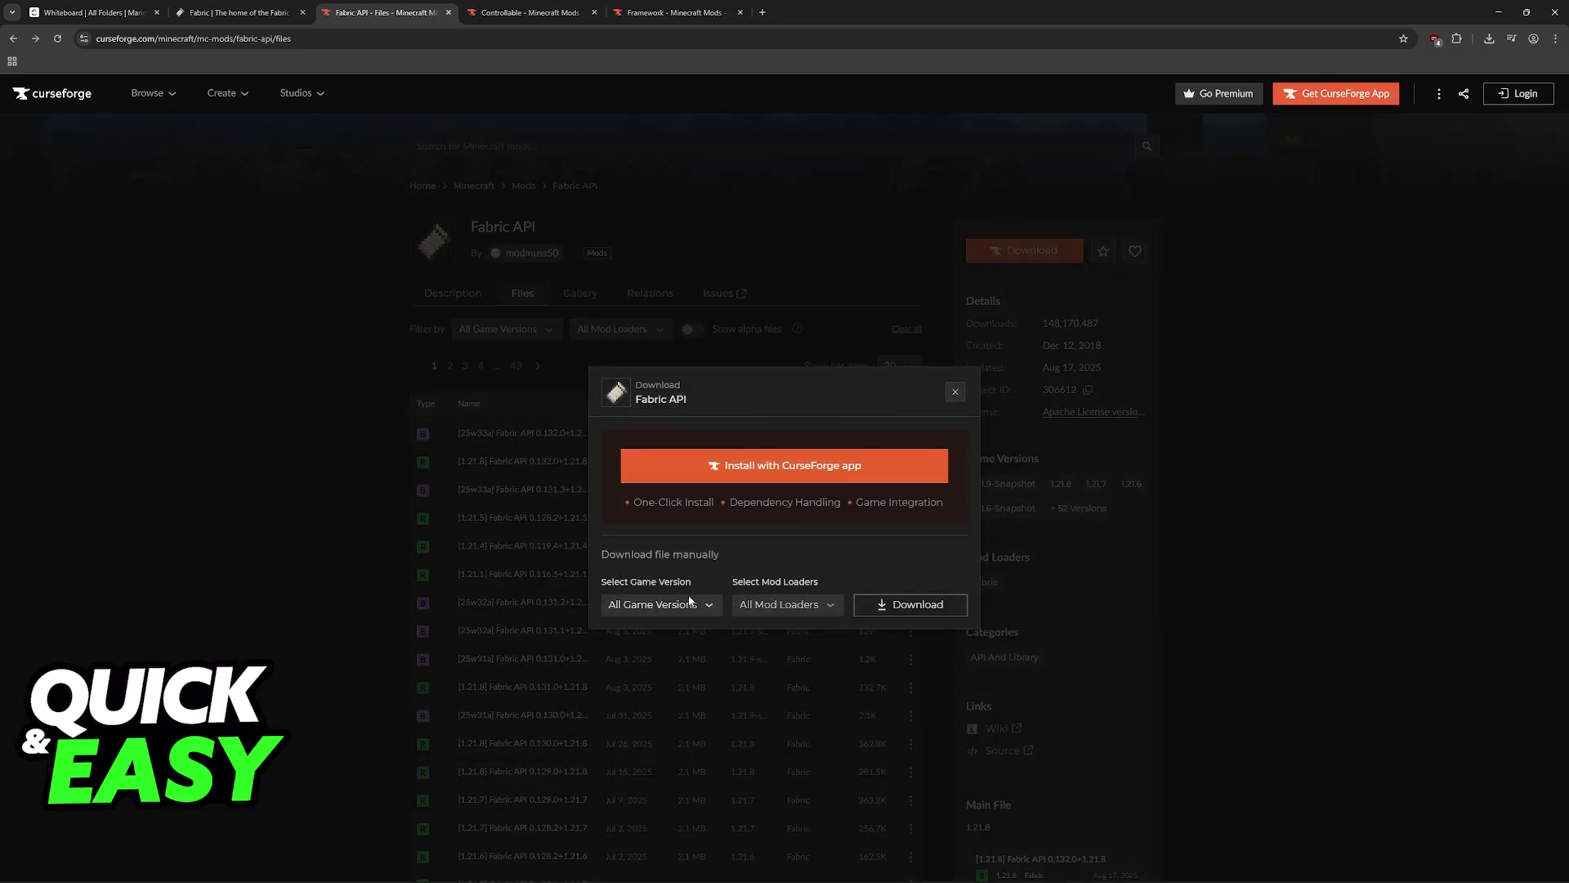
{"action": "left_click", "coordinate": [658, 604]}
{"action": "scroll", "coordinate": [662, 677], "scroll_direction": "down", "scroll_amount": 2}
{"action": "scroll", "coordinate": [662, 677], "scroll_direction": "up", "scroll_amount": 3}
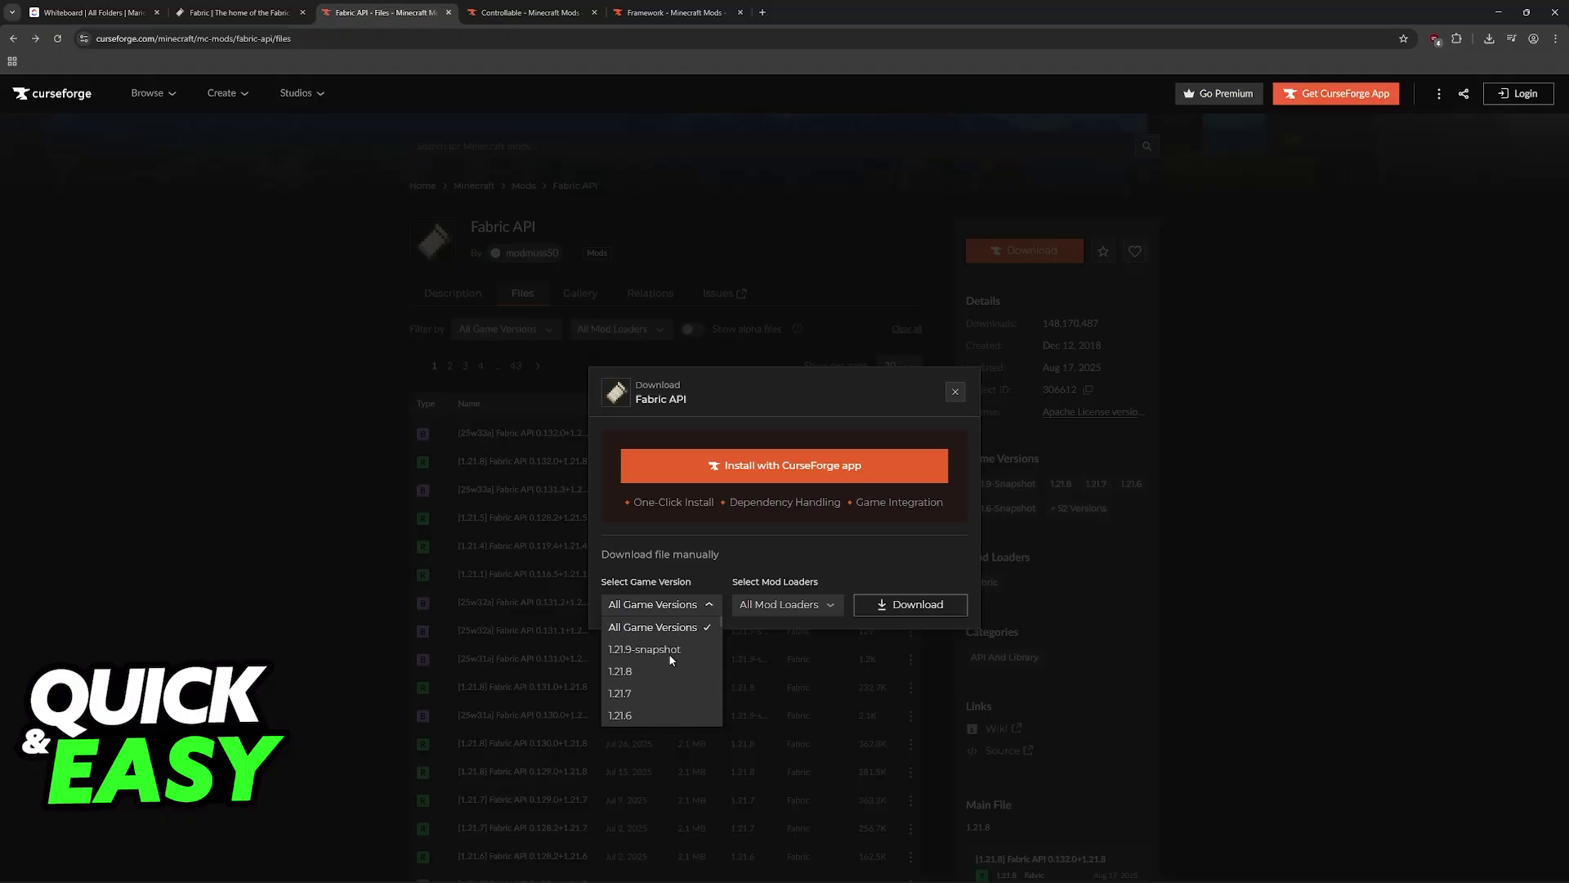
{"action": "scroll", "coordinate": [660, 676], "scroll_direction": "down", "scroll_amount": 4}
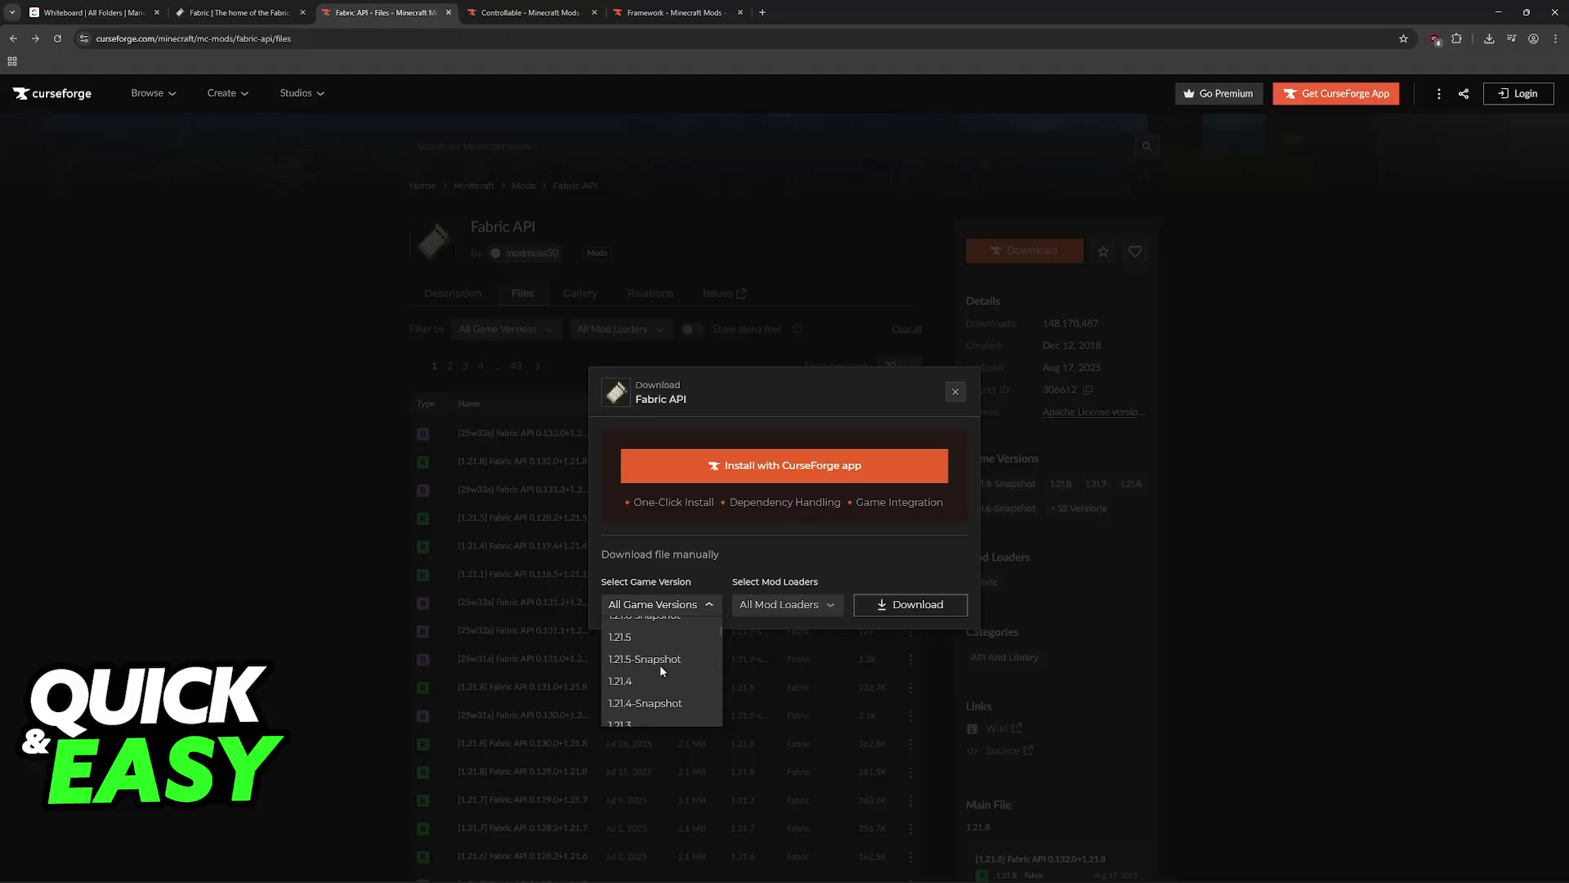
{"action": "left_click", "coordinate": [659, 689]}
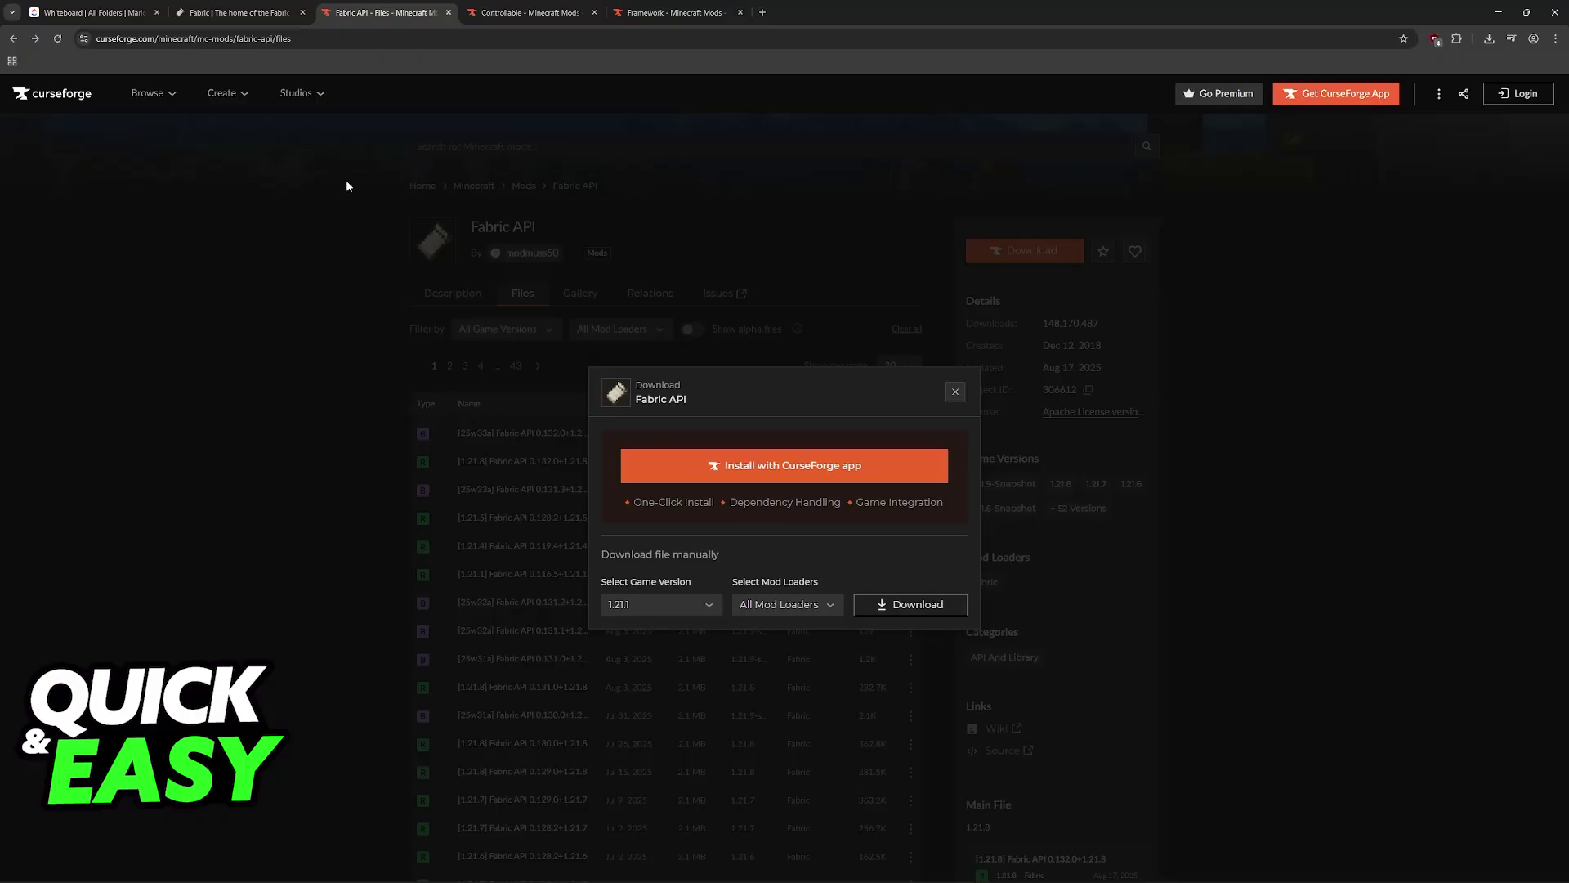
- In the Fabric Installer, review the available Minecraft versions and choose loader version 0.17.2
{"action": "left_click", "coordinate": [239, 13]}
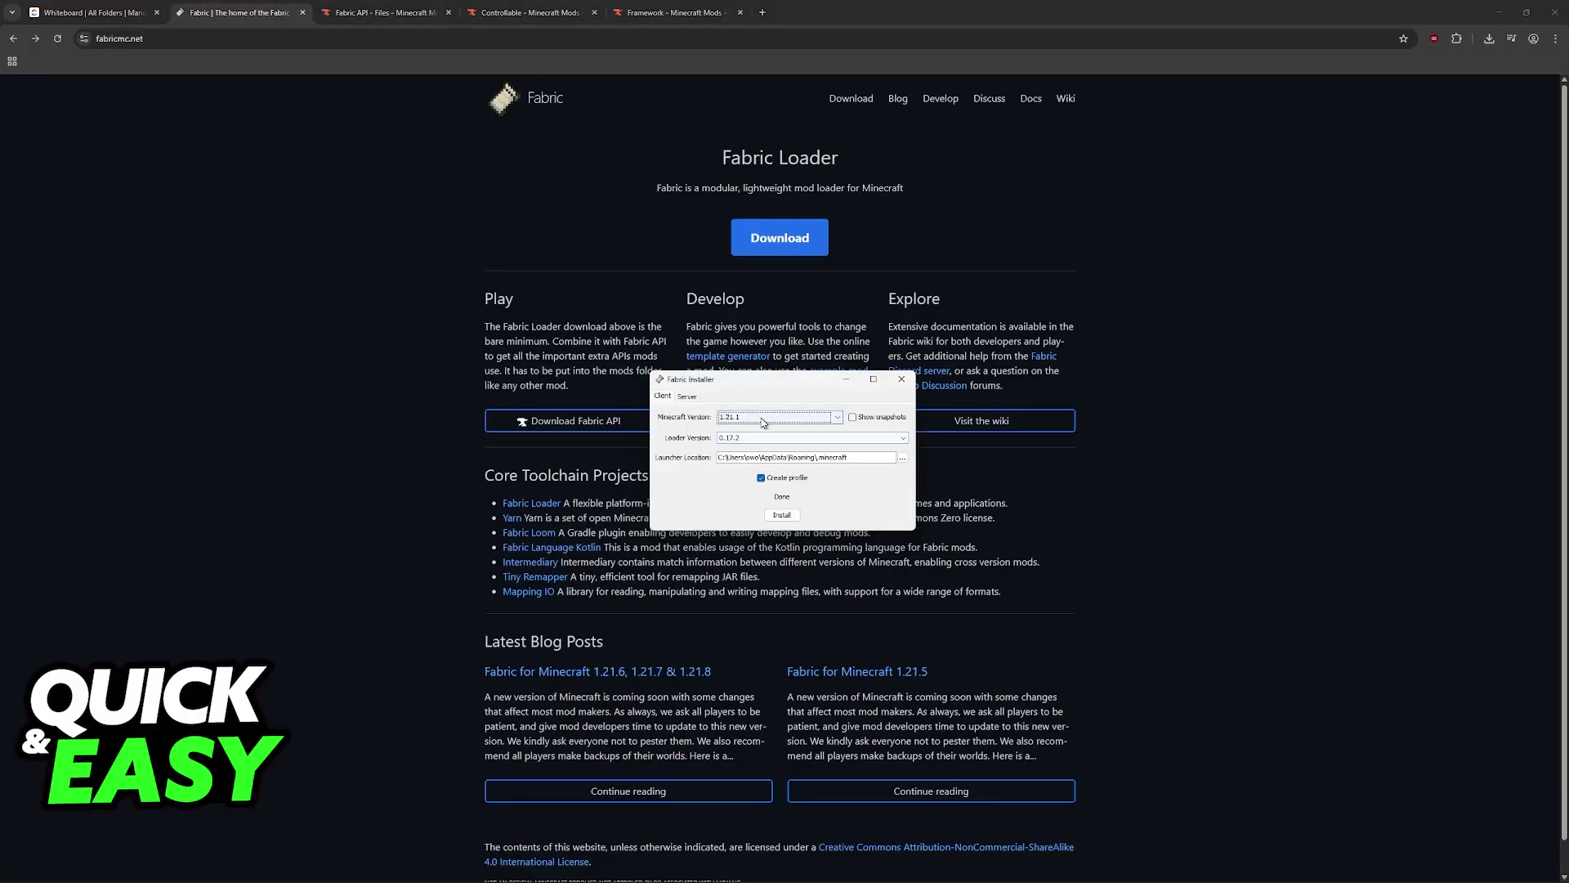
{"action": "left_click", "coordinate": [763, 419]}
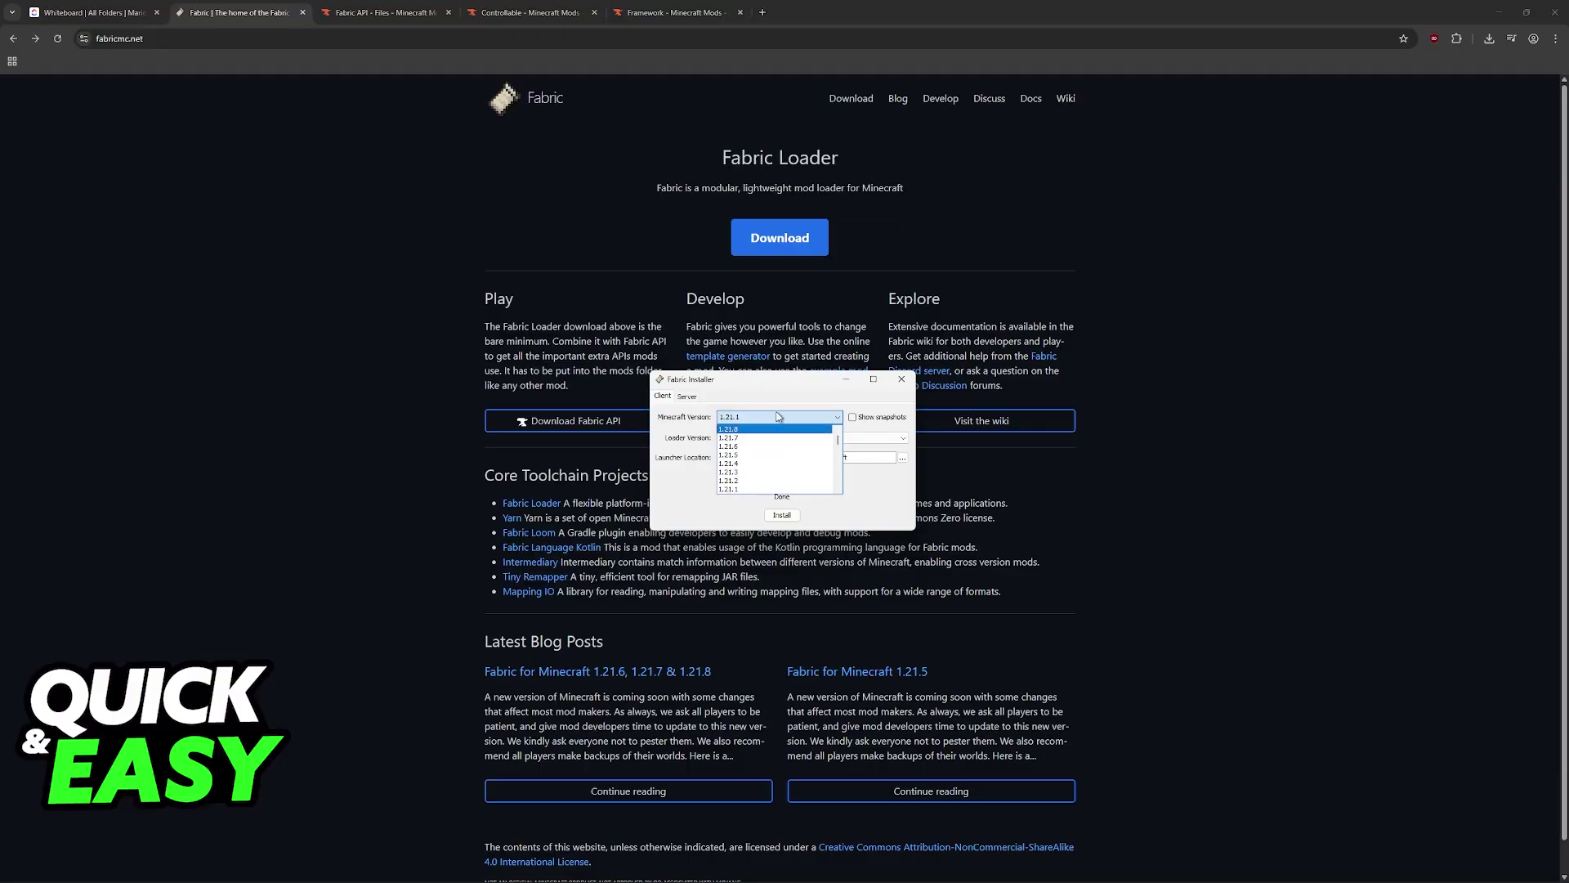
{"action": "left_click", "coordinate": [777, 396]}
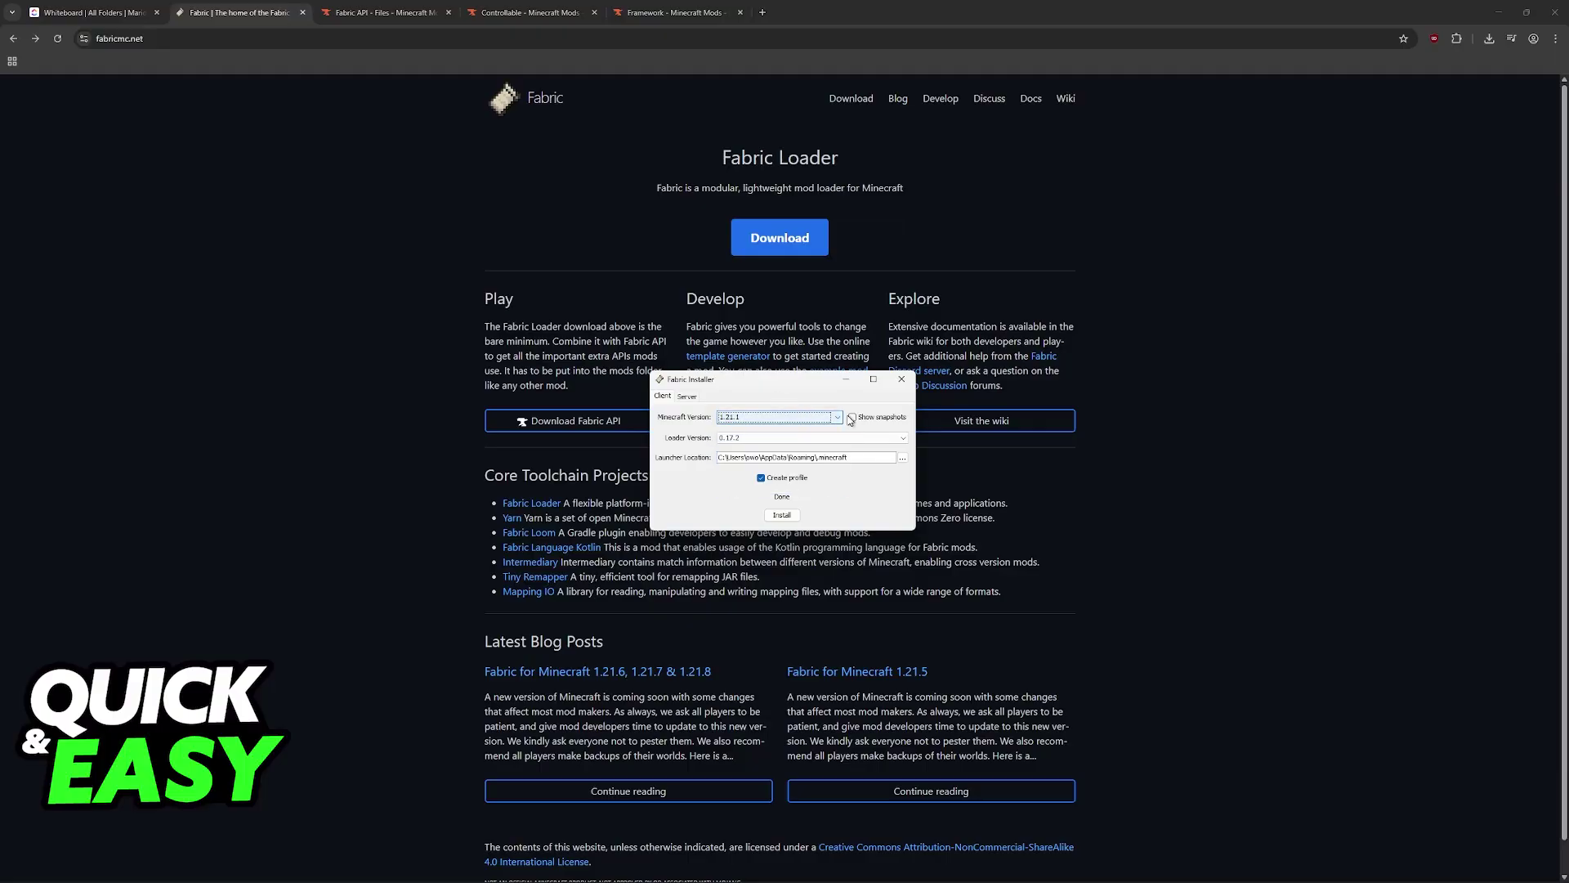
{"action": "left_click", "coordinate": [802, 441]}
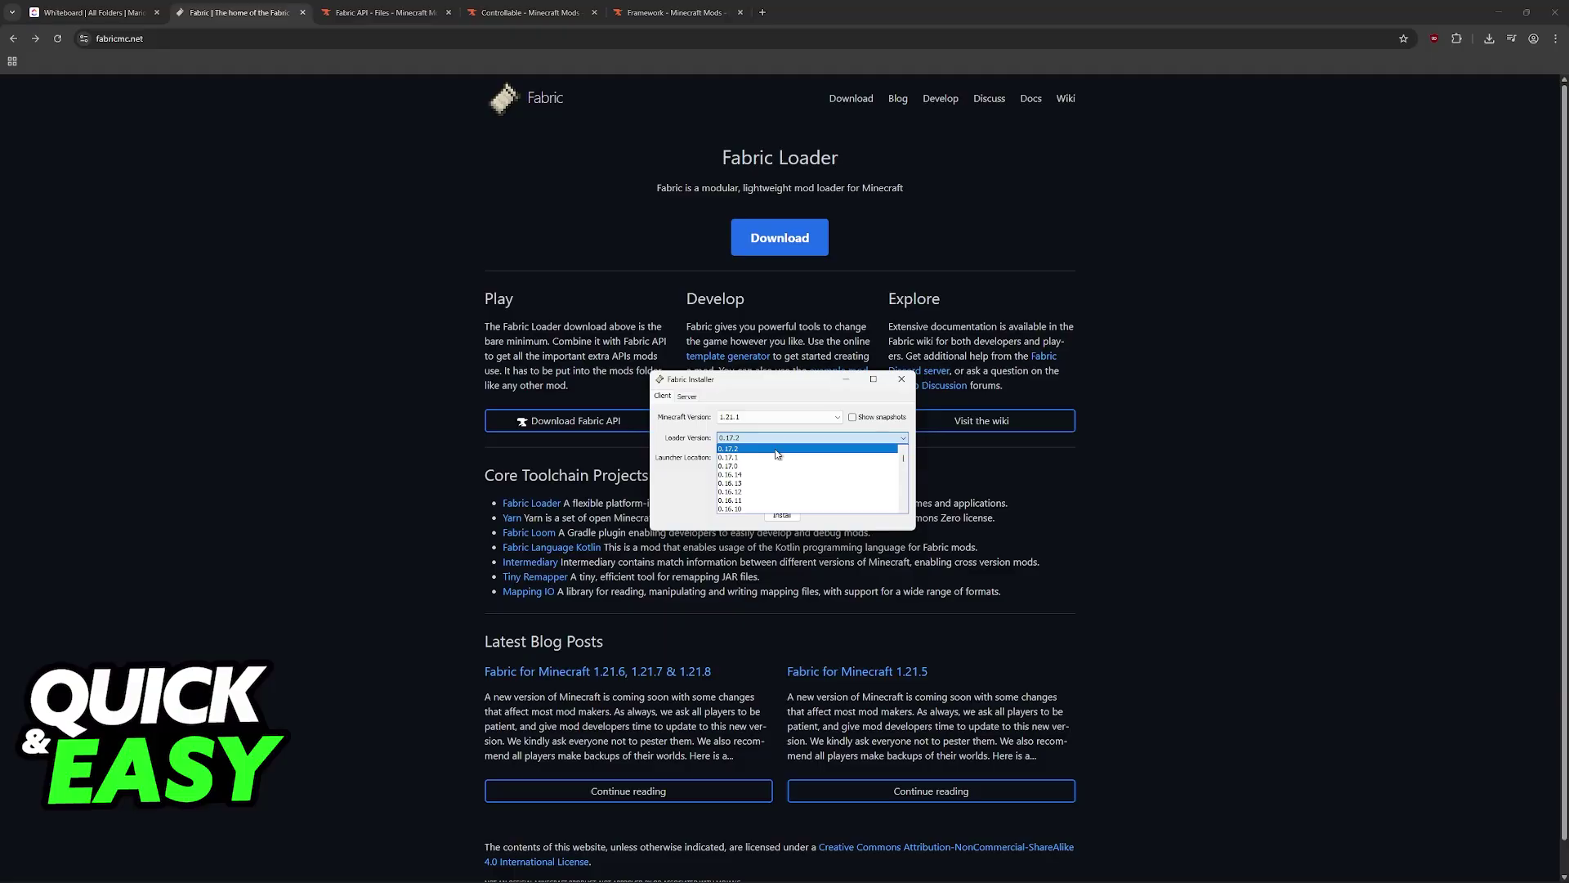
{"action": "left_click", "coordinate": [765, 449]}
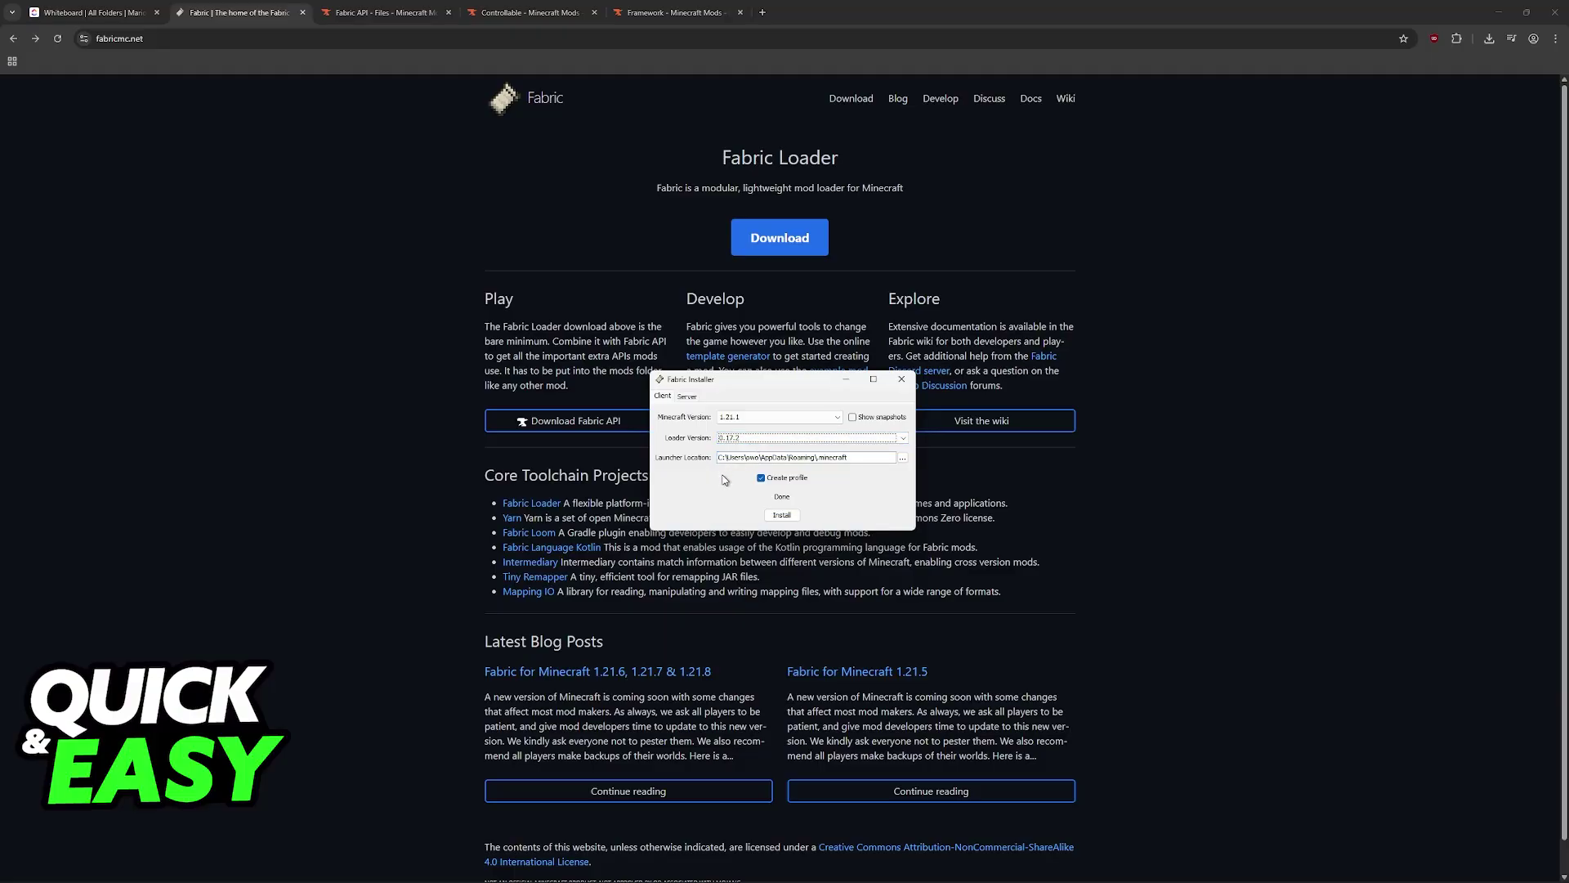
{"action": "left_click", "coordinate": [1082, 561]}
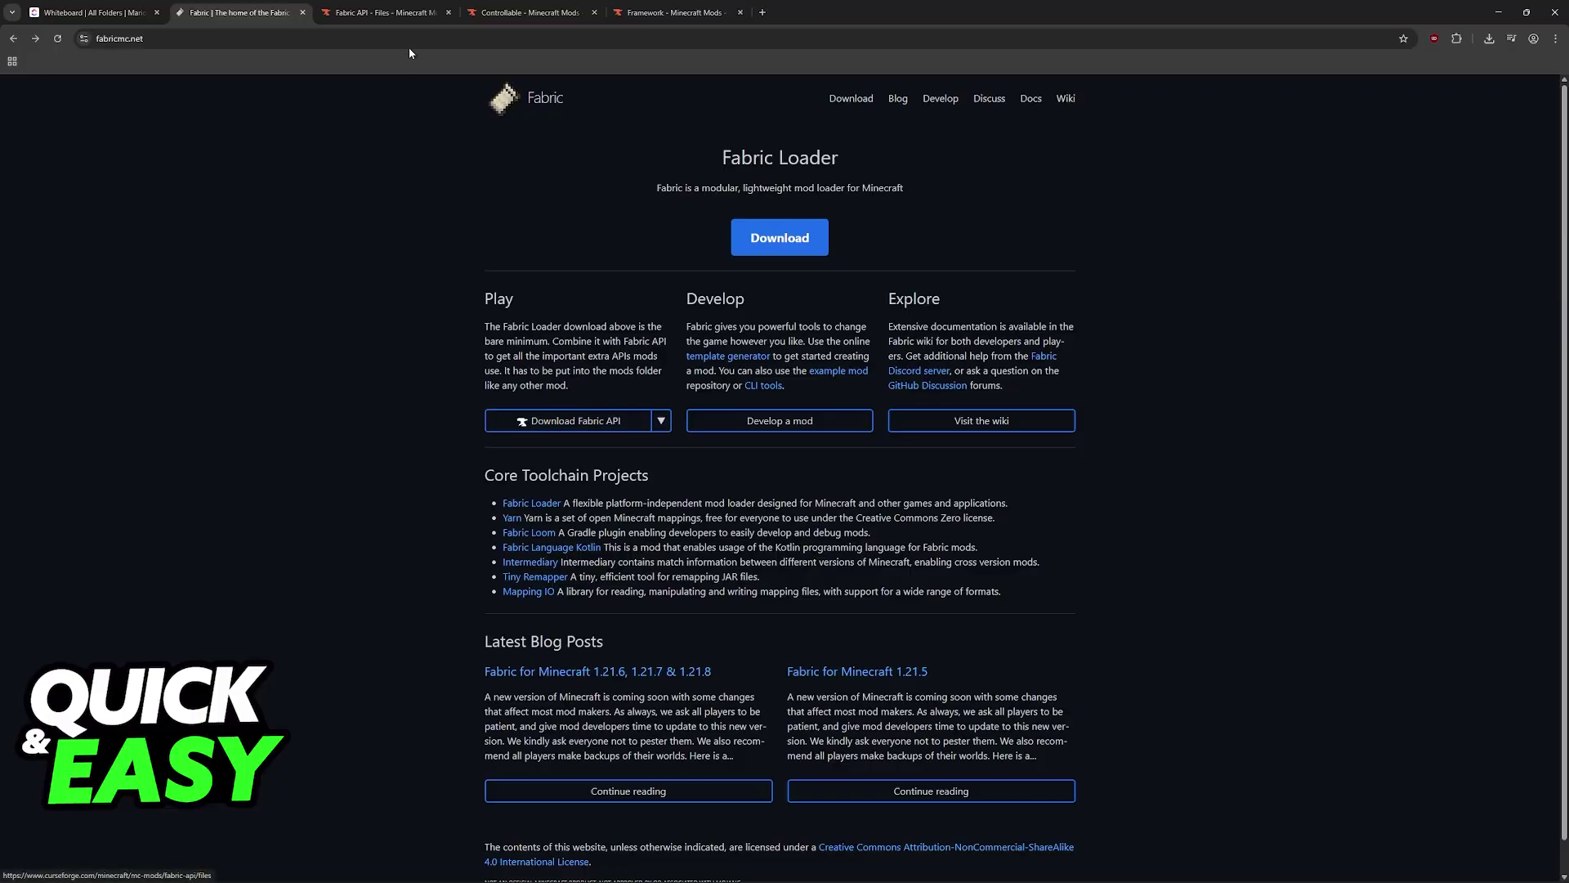
- Close the Fabric API download dialog and go to the Controllable mod page
{"action": "left_click", "coordinate": [410, 10]}
{"action": "left_click", "coordinate": [954, 391]}
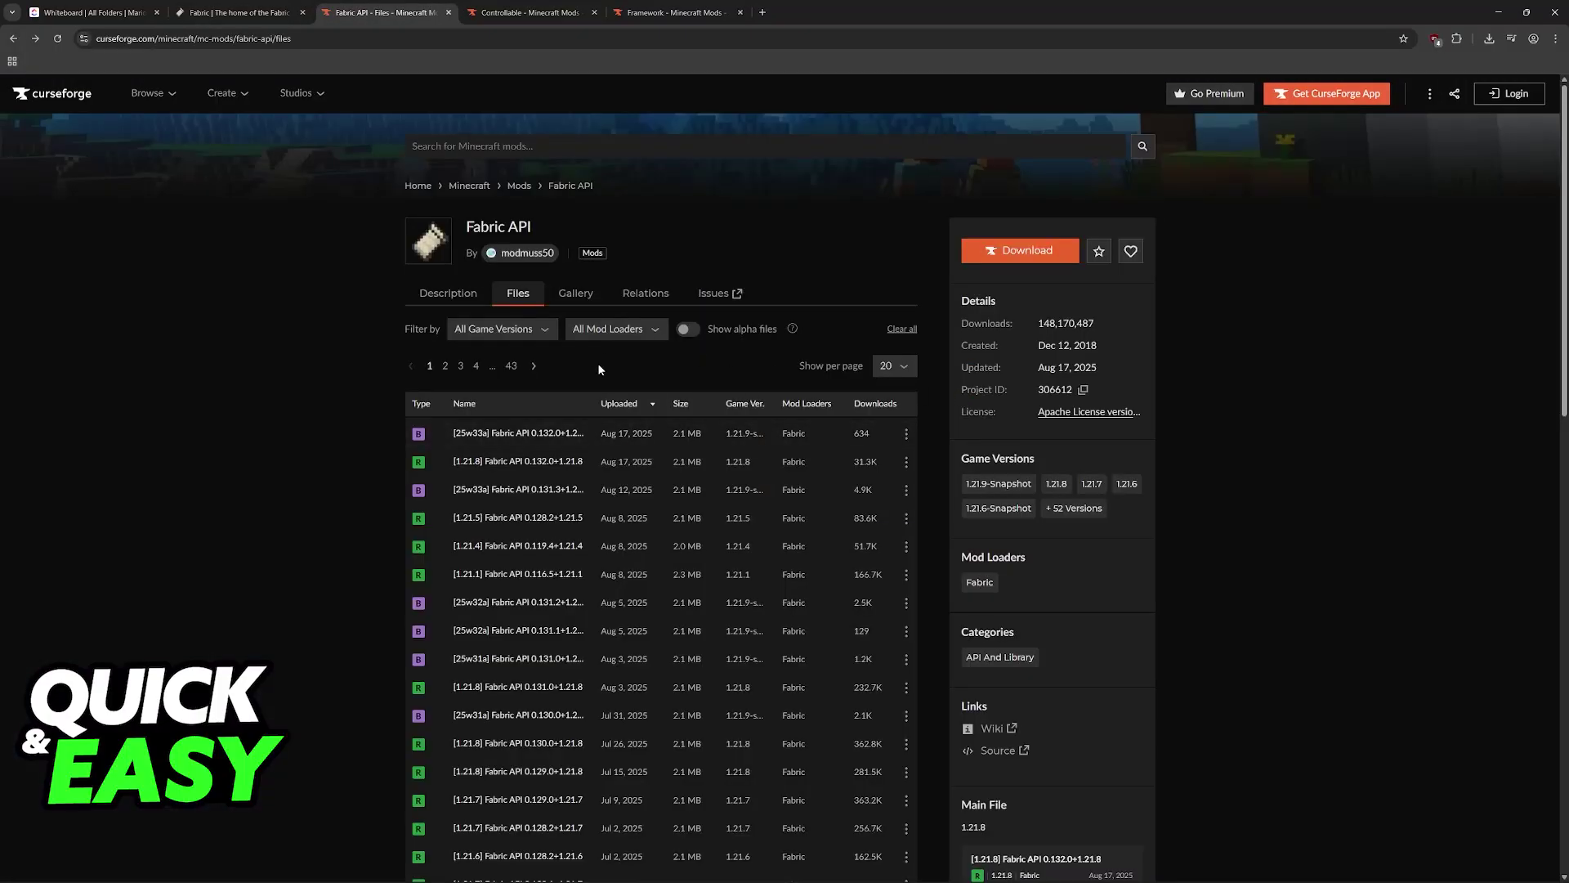
{"action": "left_click", "coordinate": [586, 16]}
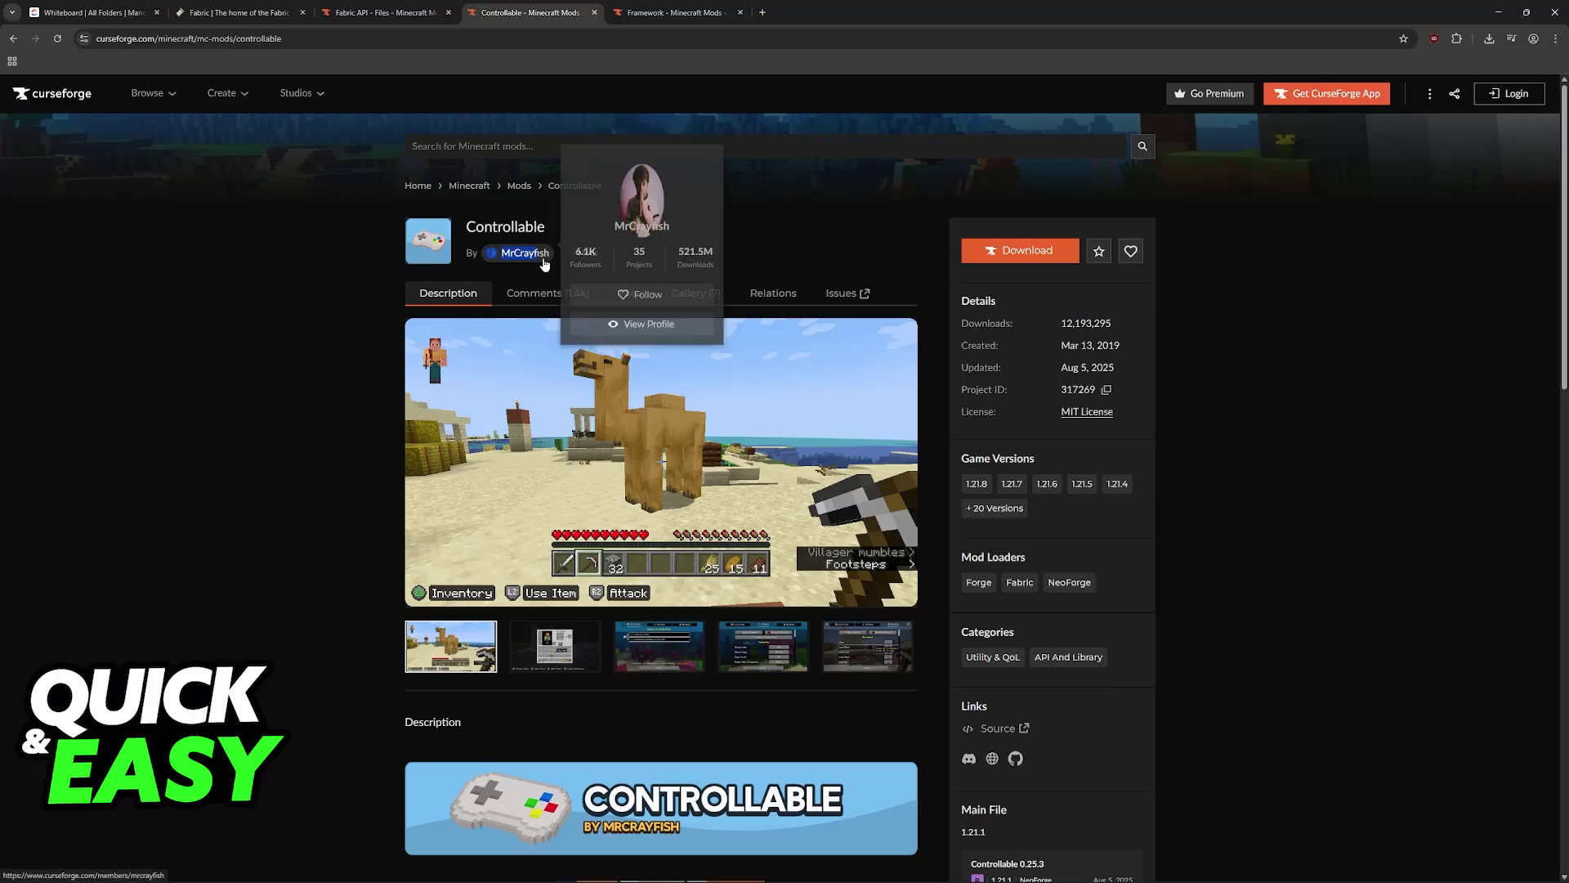
- Look over the Framework mod page and return to the Controllable page
{"action": "left_click", "coordinate": [654, 10]}
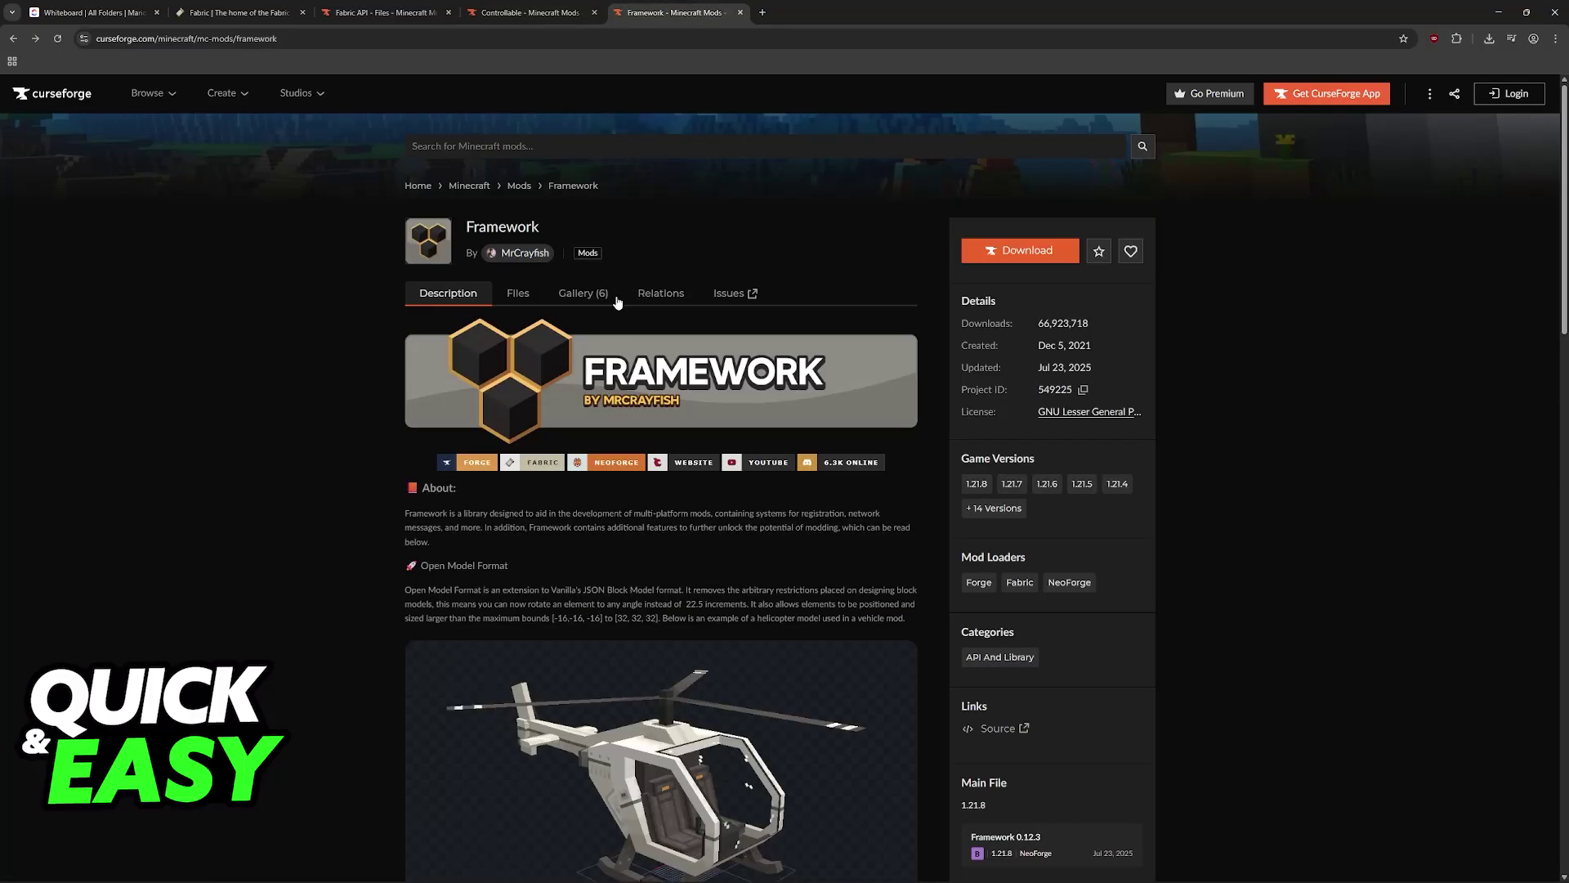
{"action": "scroll", "coordinate": [660, 398], "scroll_direction": "down", "scroll_amount": 2}
{"action": "scroll", "coordinate": [664, 376], "scroll_direction": "up", "scroll_amount": 2}
{"action": "left_click", "coordinate": [535, 10]}
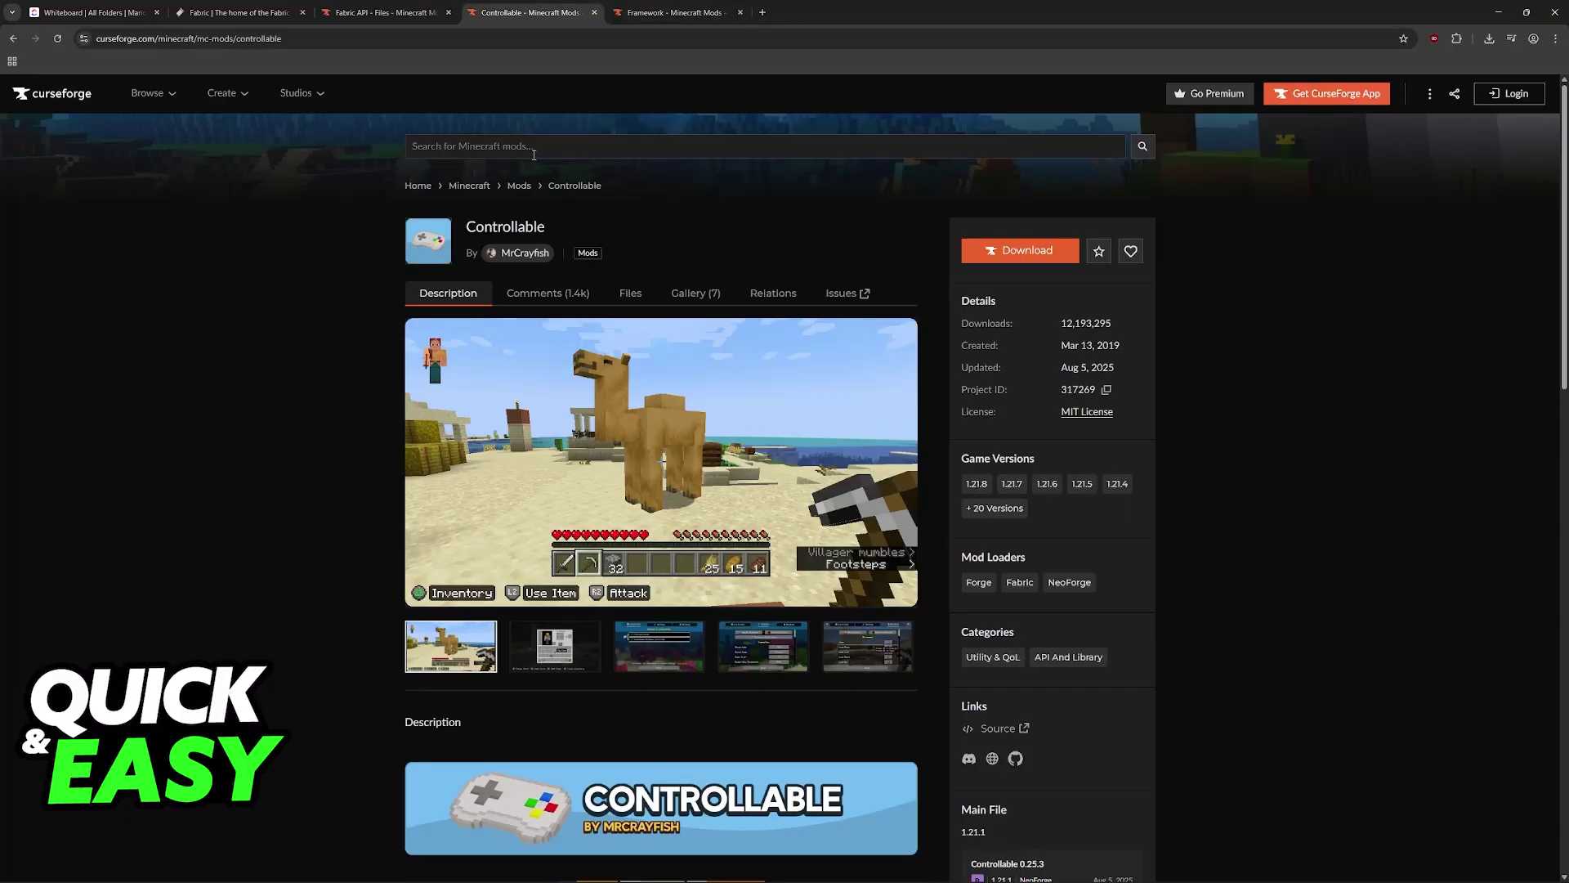
- Open the Controllable author's profile in a new tab, find Framework among the projects, and close the profile
{"action": "middle_click", "coordinate": [528, 254]}
{"action": "left_click", "coordinate": [666, 10]}
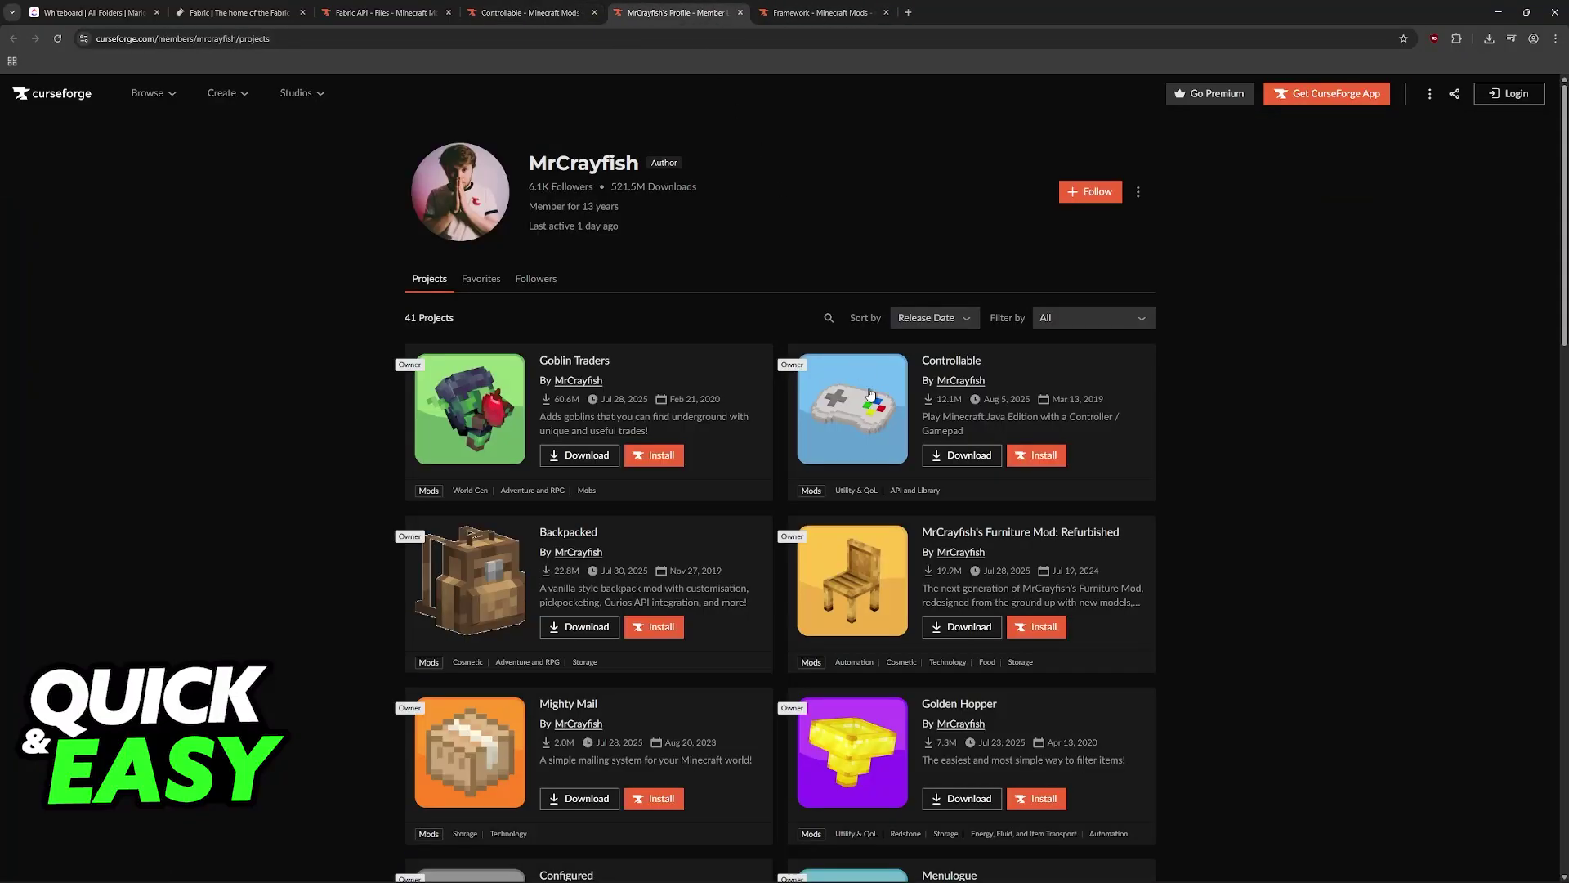
{"action": "scroll", "coordinate": [934, 517], "scroll_direction": "down", "scroll_amount": 2}
{"action": "scroll", "coordinate": [934, 519], "scroll_direction": "down", "scroll_amount": 3}
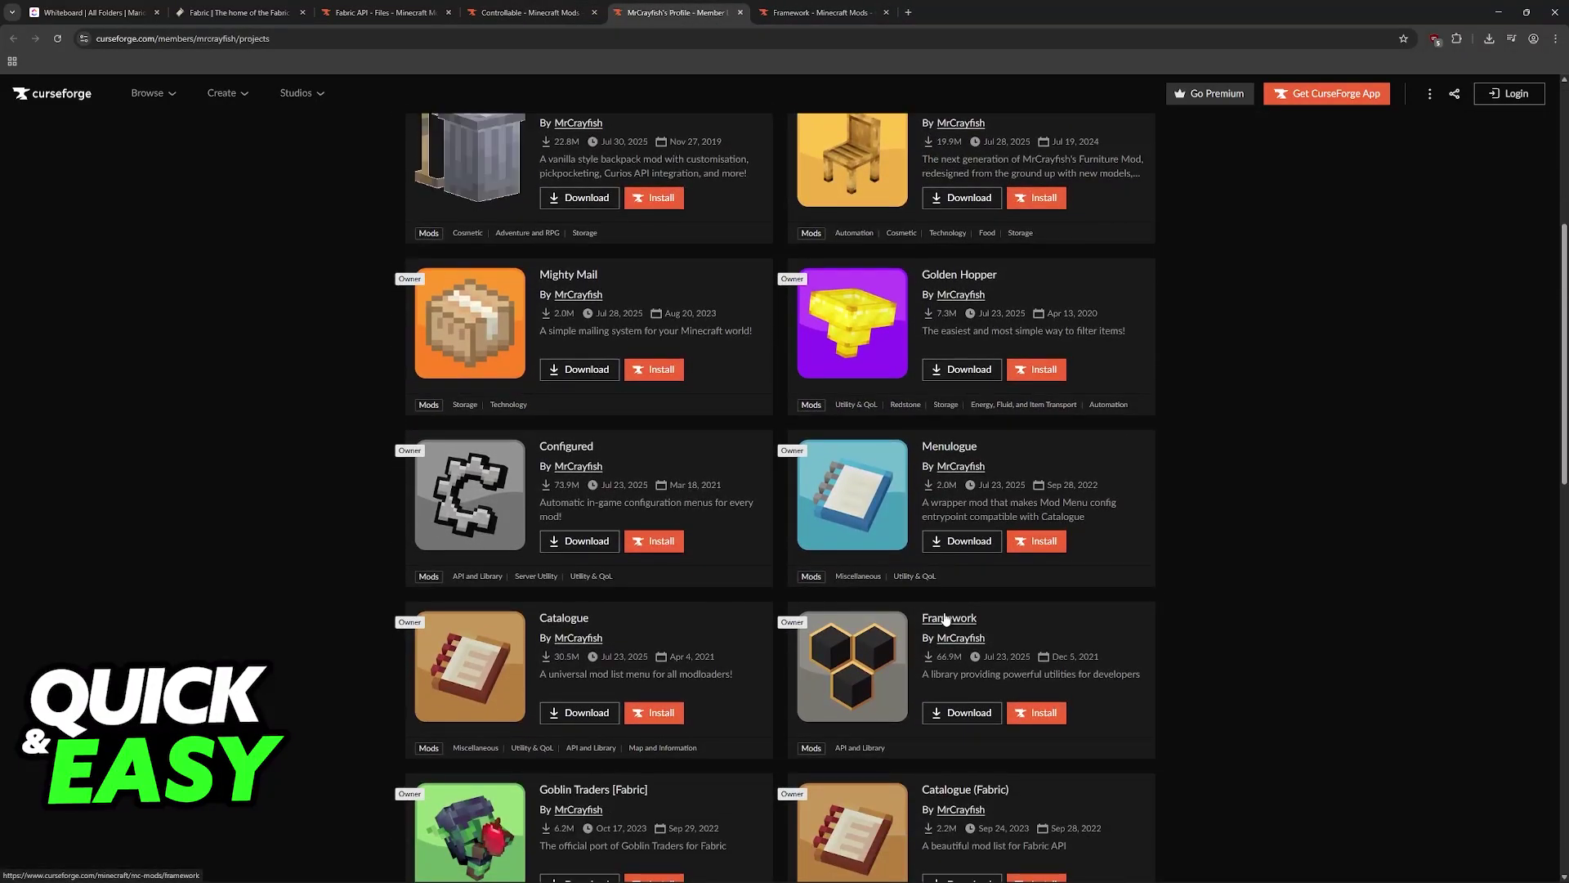
{"action": "key", "text": "ctrl+w"}
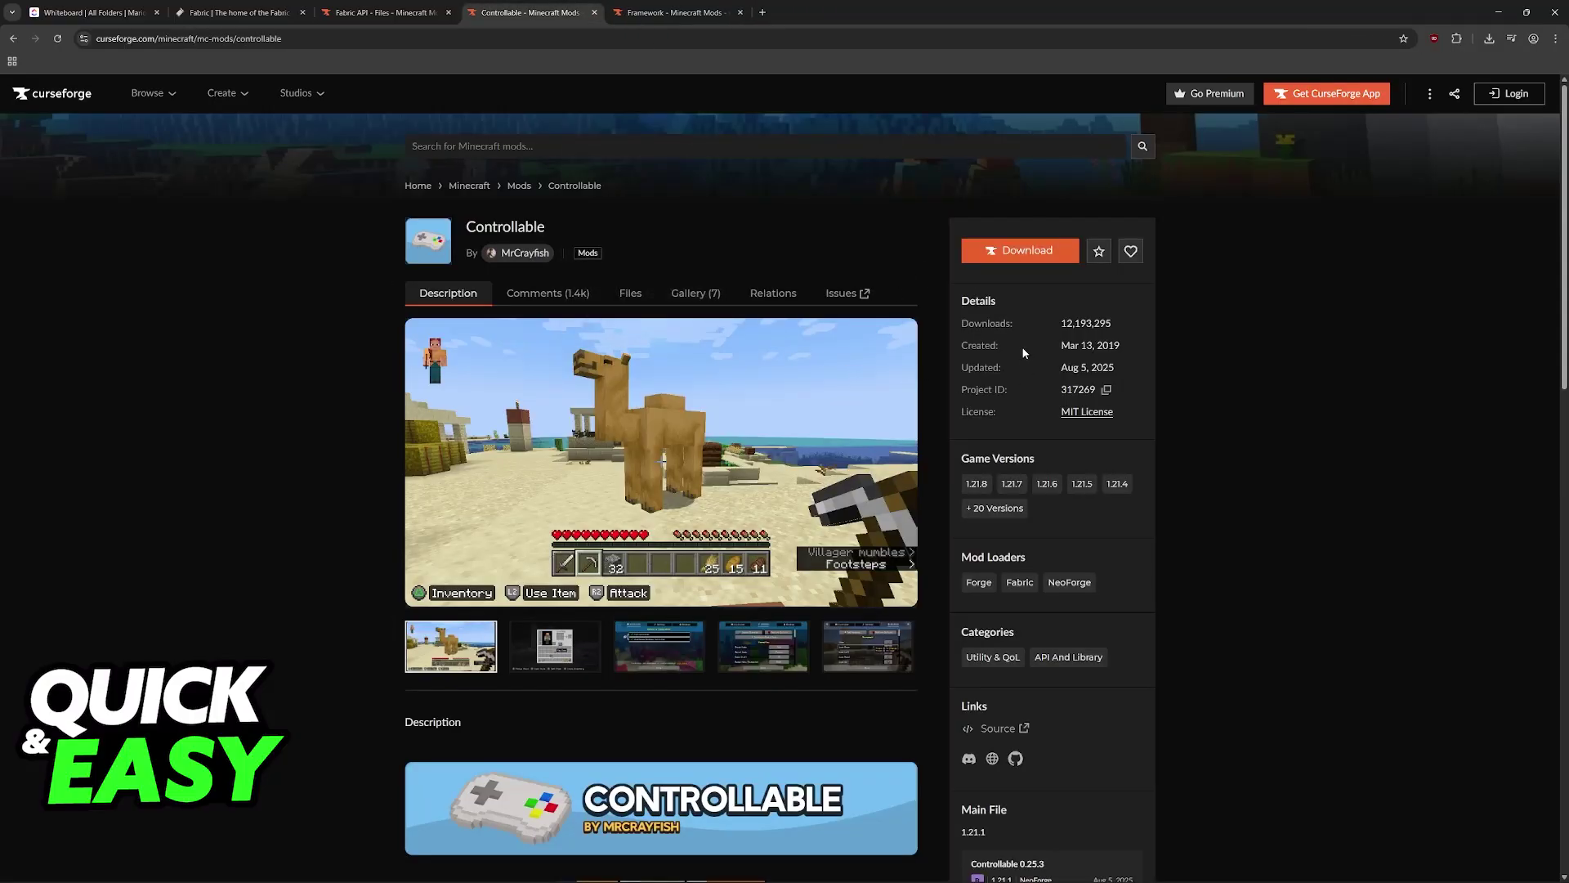
- Open Controllable's manual download options and set the game version to 1.21.1 and the mod loader to Fabric
{"action": "left_click", "coordinate": [677, 12]}
{"action": "left_click", "coordinate": [528, 12]}
{"action": "left_click", "coordinate": [1022, 250]}
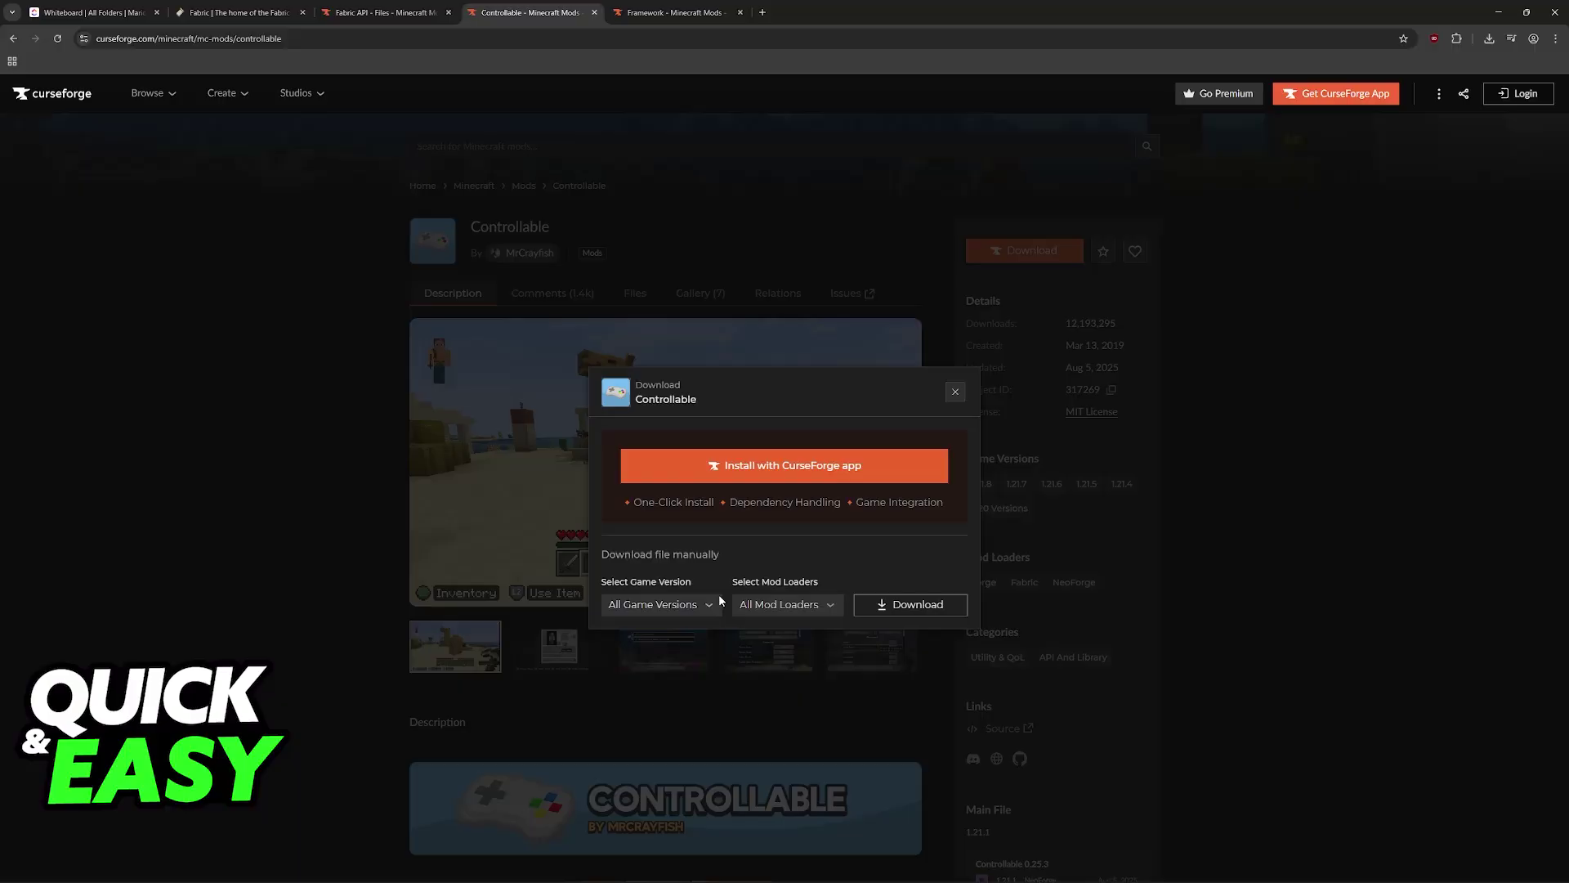
{"action": "left_click", "coordinate": [660, 604]}
{"action": "scroll", "coordinate": [670, 666], "scroll_direction": "down", "scroll_amount": 5}
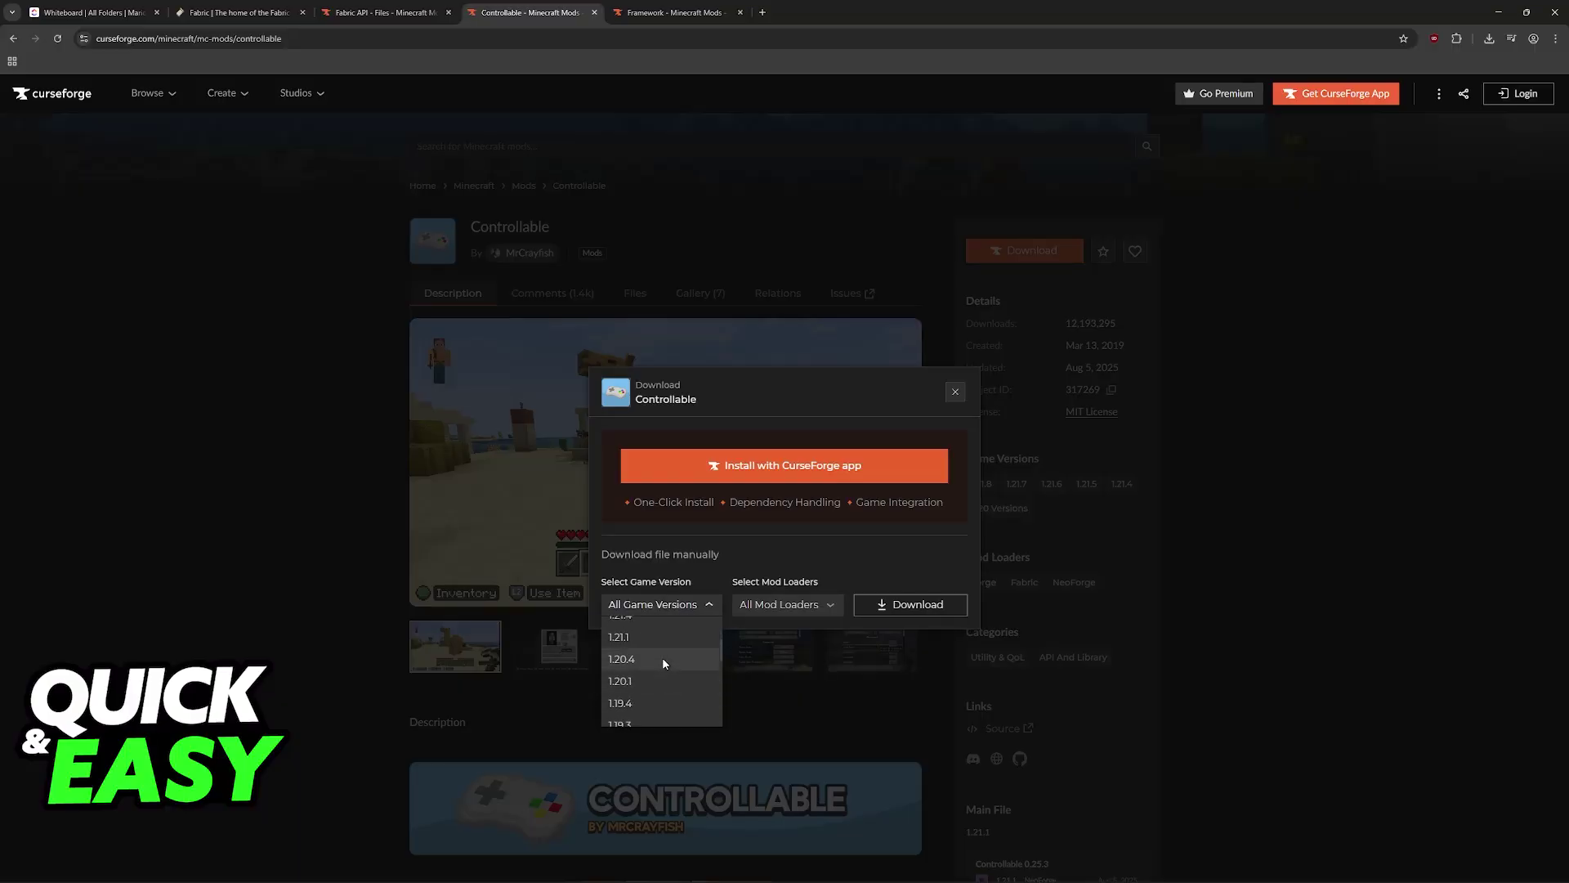
{"action": "left_click", "coordinate": [665, 649]}
{"action": "left_click", "coordinate": [750, 607]}
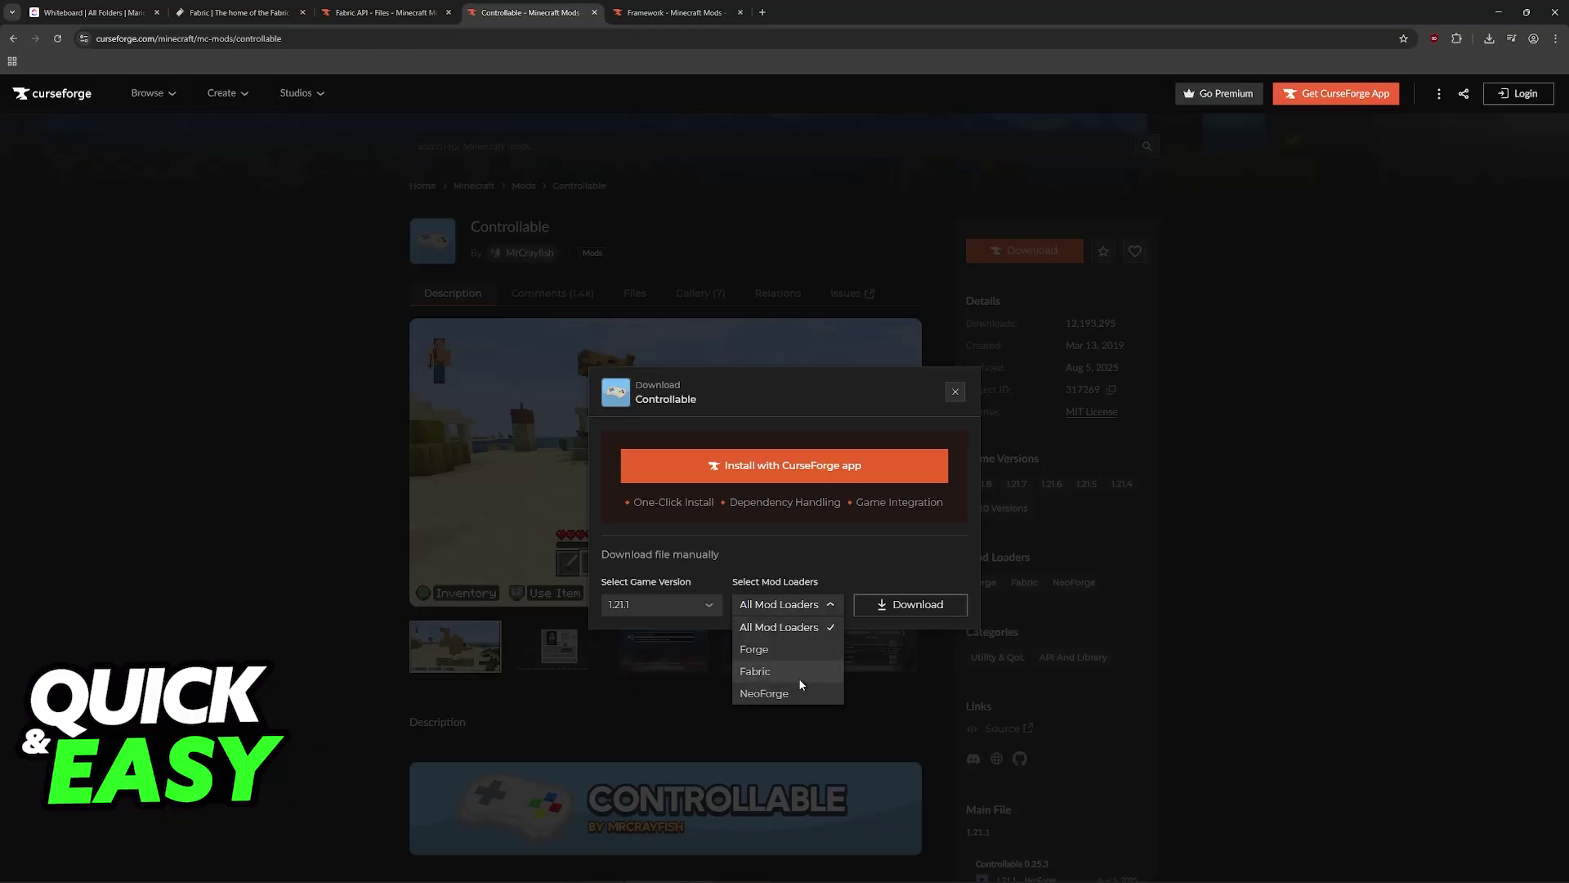
{"action": "left_click", "coordinate": [784, 667]}
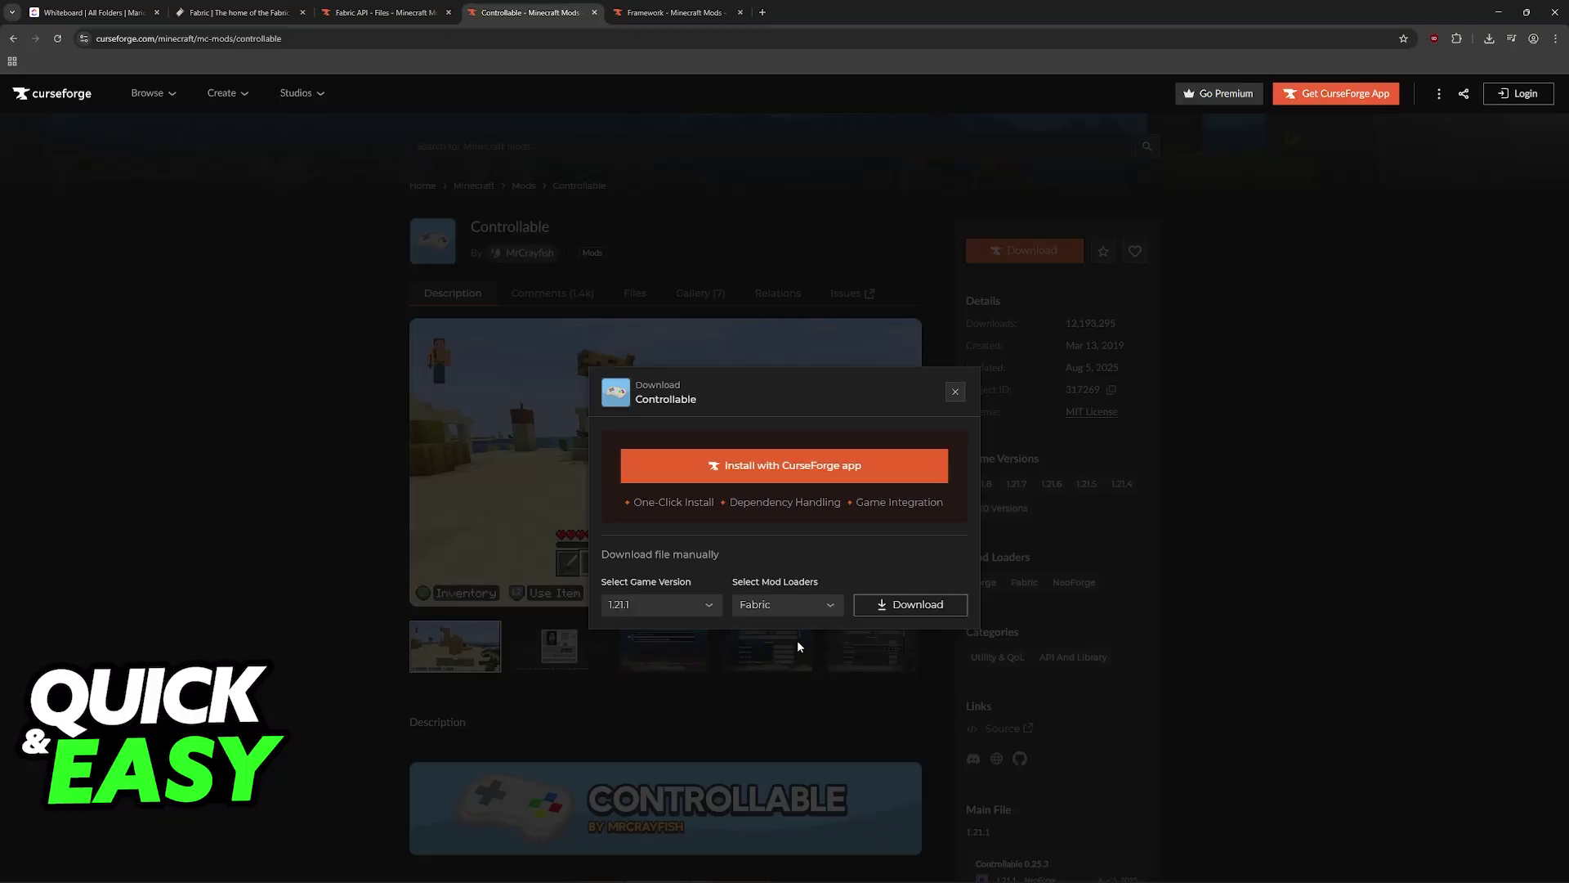
{"action": "left_click", "coordinate": [794, 605]}
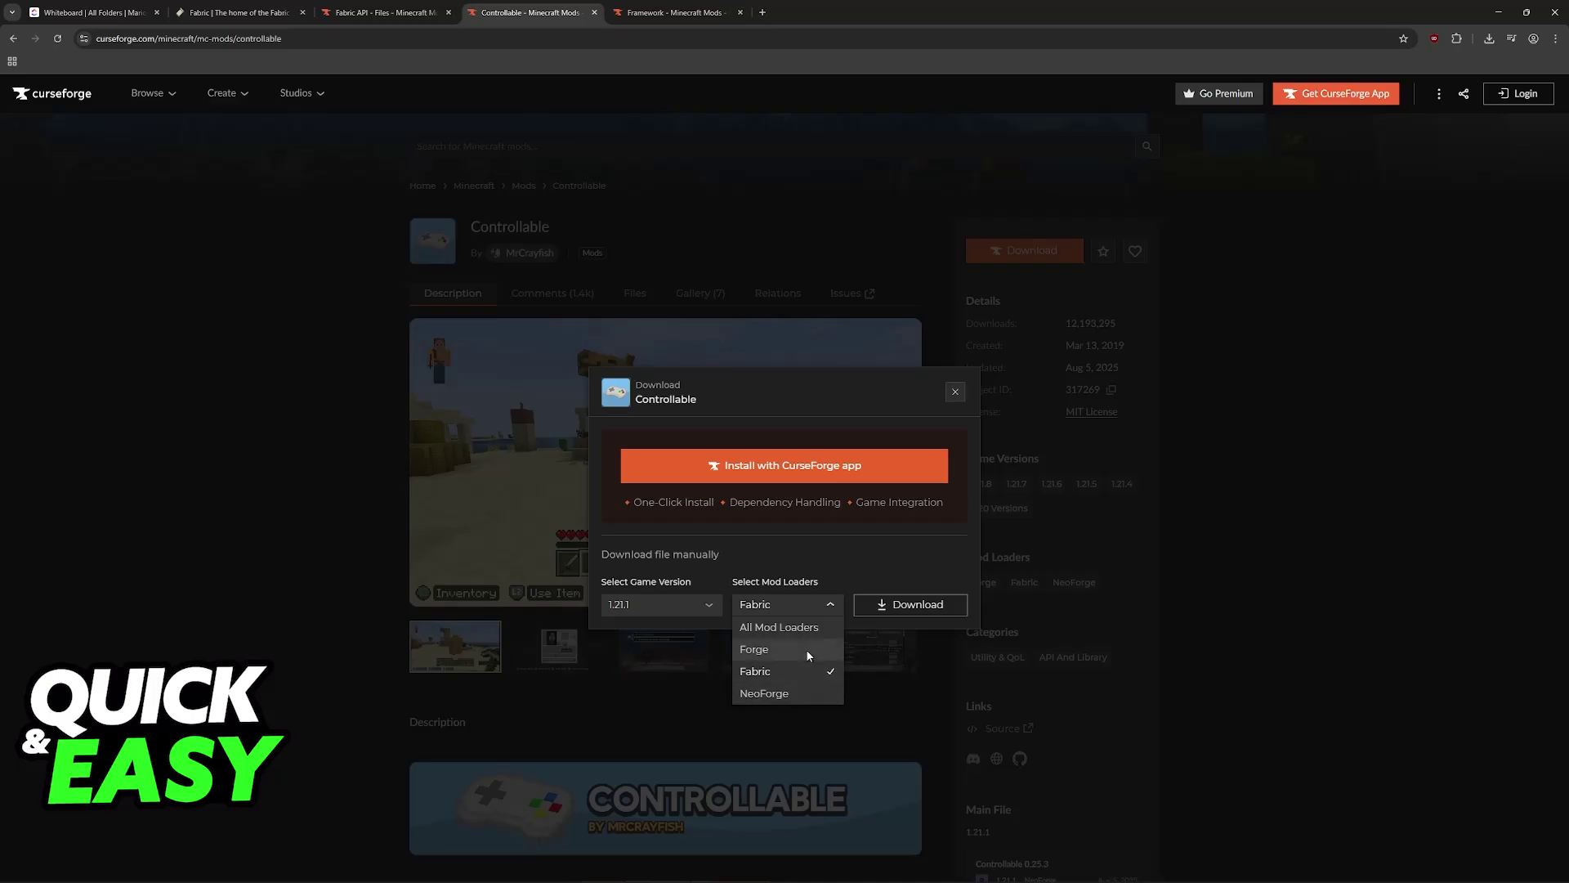
{"action": "left_click", "coordinate": [810, 606]}
- Go to the Framework mod page, switch to File Explorer's .minecraft mods folder and clear the file selection
{"action": "key", "text": "ctrl+Tab"}
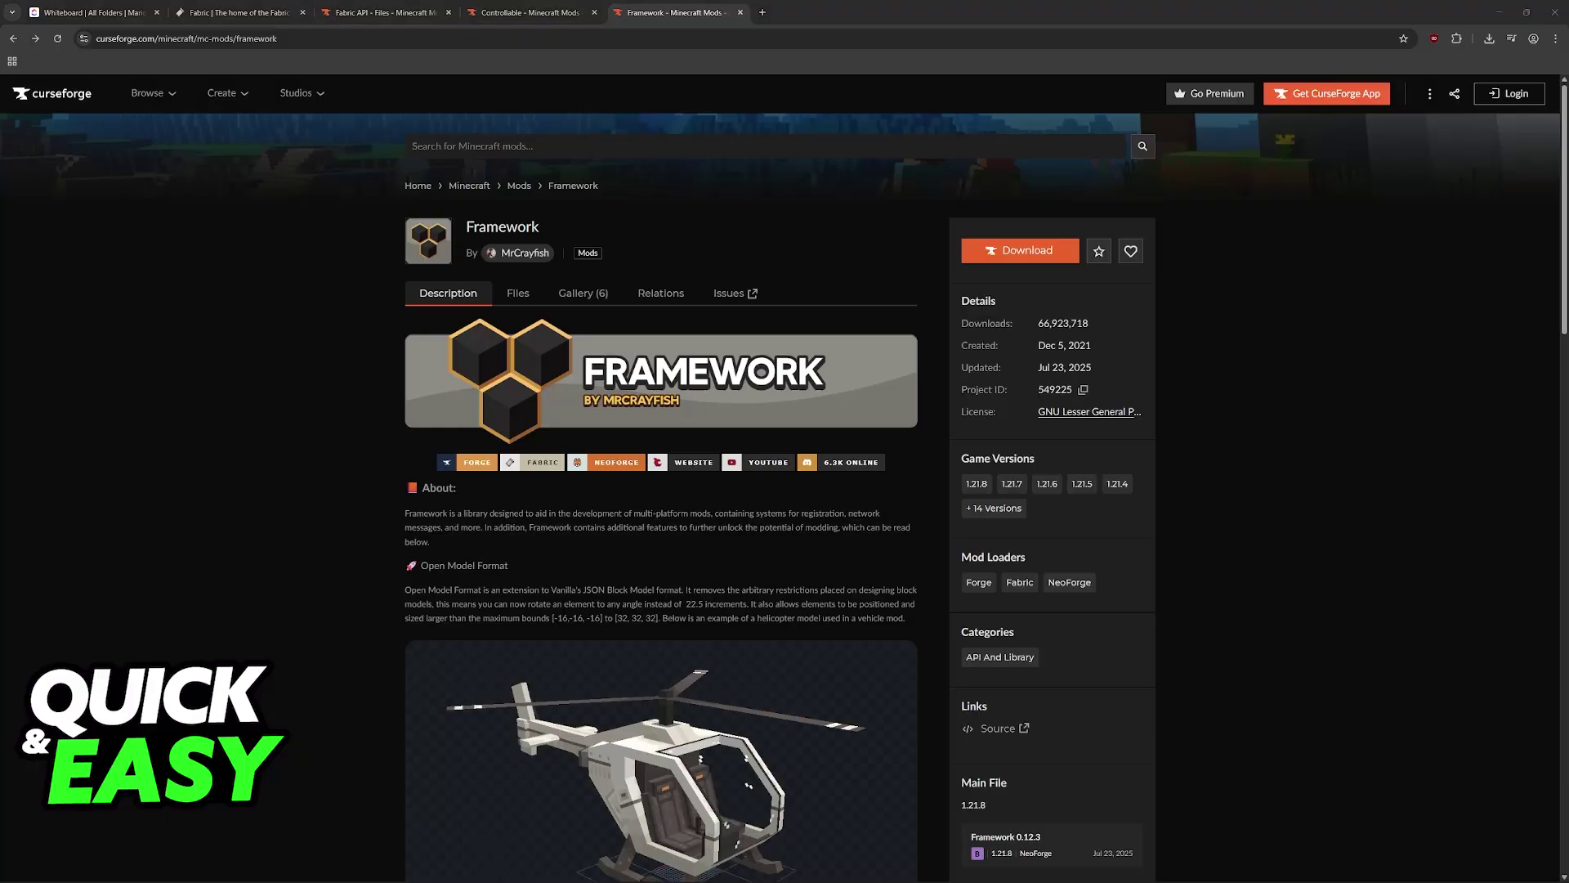
{"action": "key", "text": "alt+Tab"}
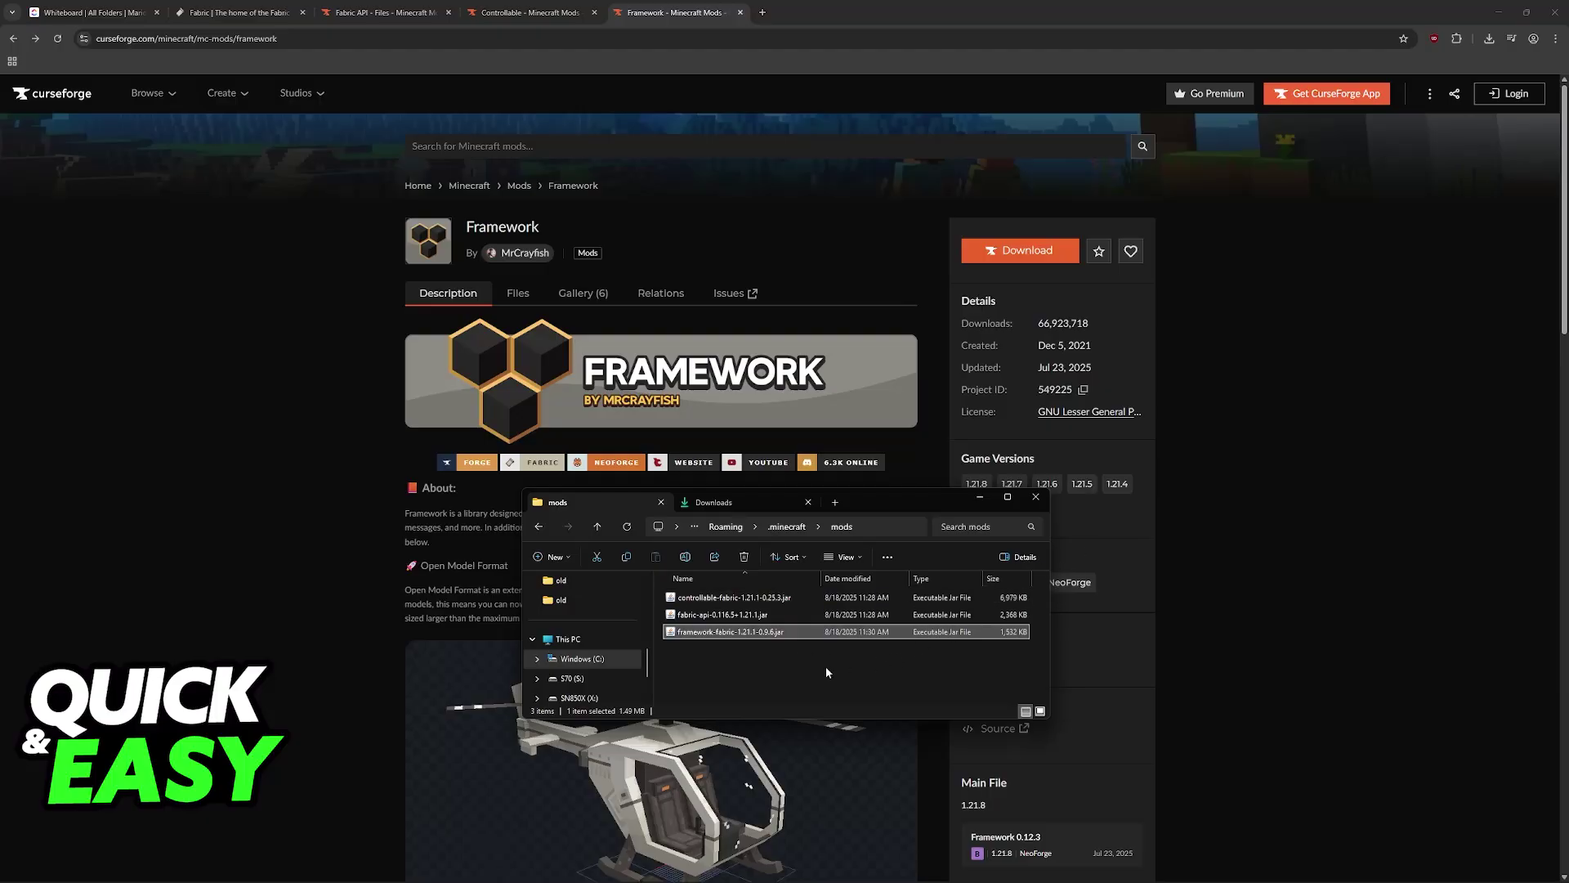
{"action": "left_click", "coordinate": [713, 654]}
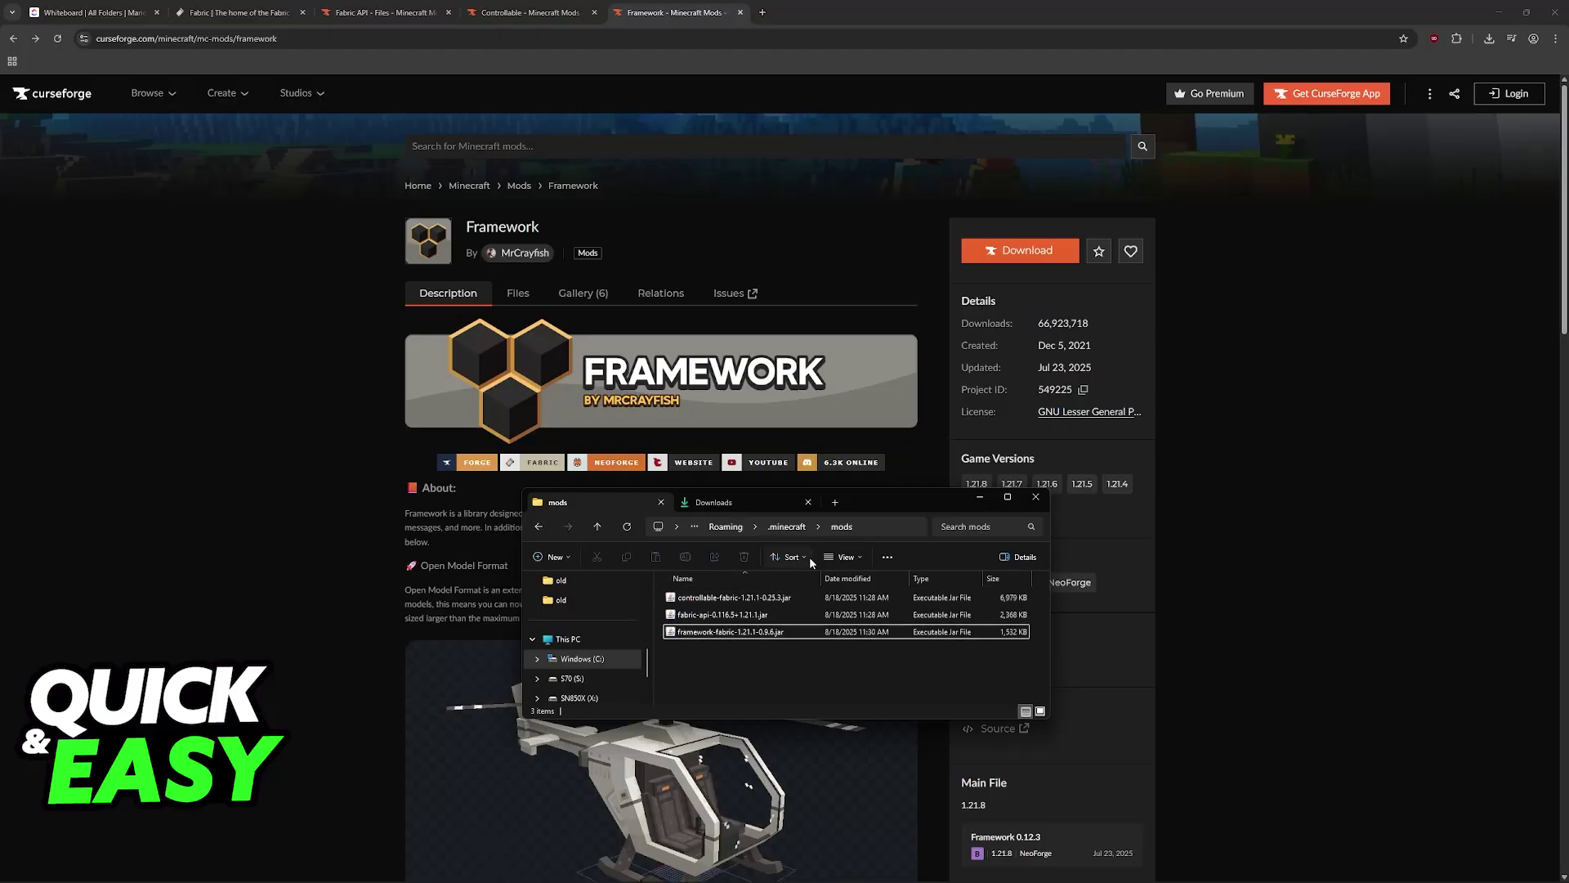
- Go up to the .minecraft folder and reopen its mods folder to check the installed mod files
{"action": "left_click", "coordinate": [786, 527]}
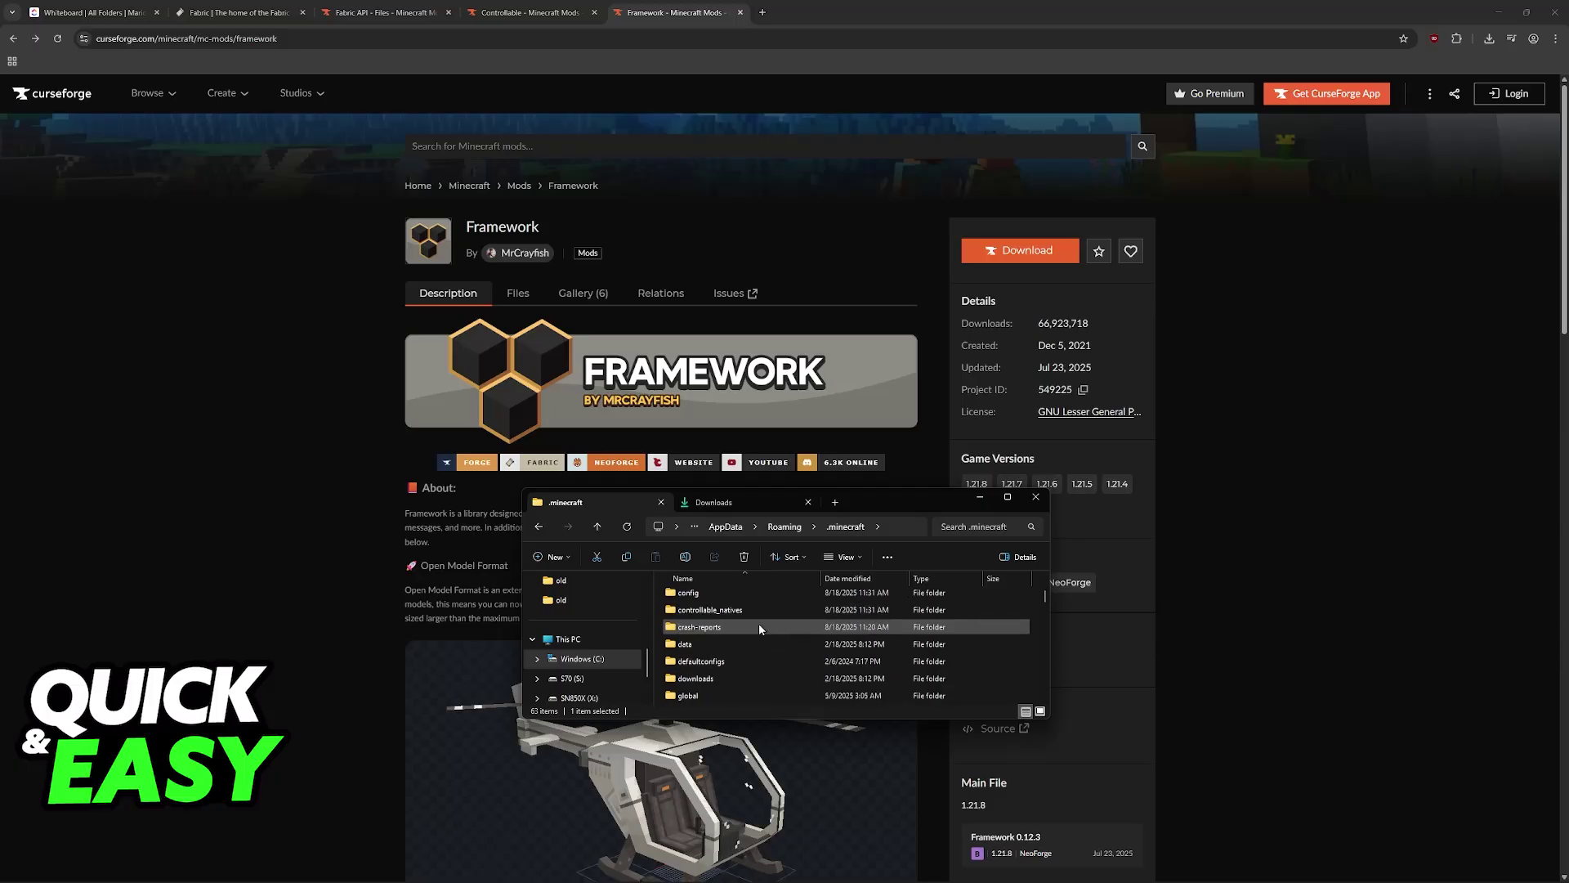
{"action": "scroll", "coordinate": [730, 662], "scroll_direction": "down", "scroll_amount": 1}
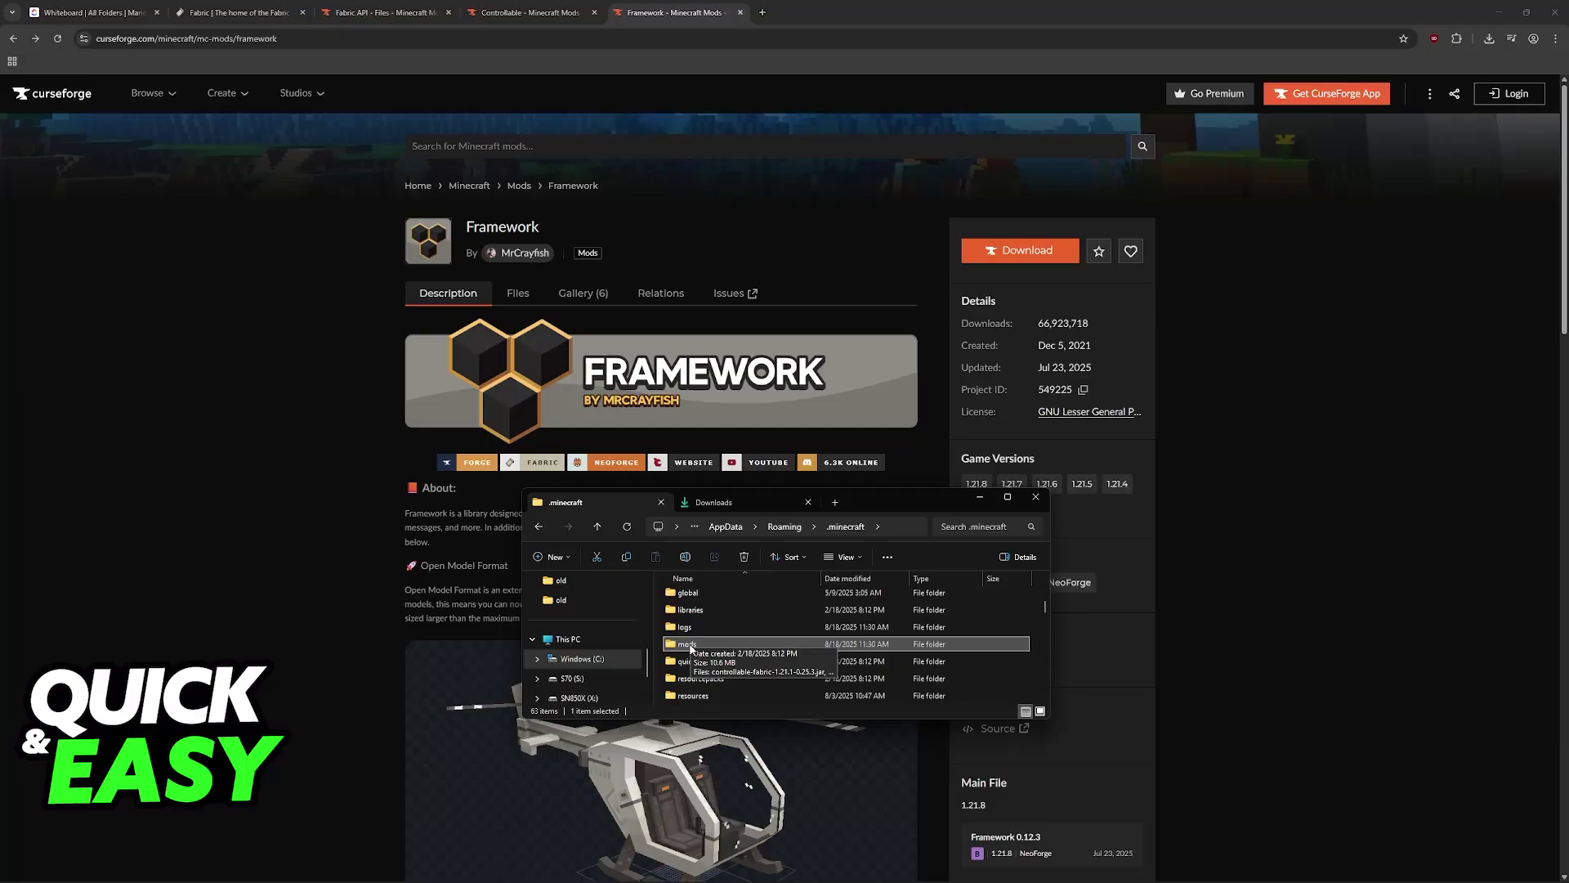
{"action": "double_click", "coordinate": [689, 644]}
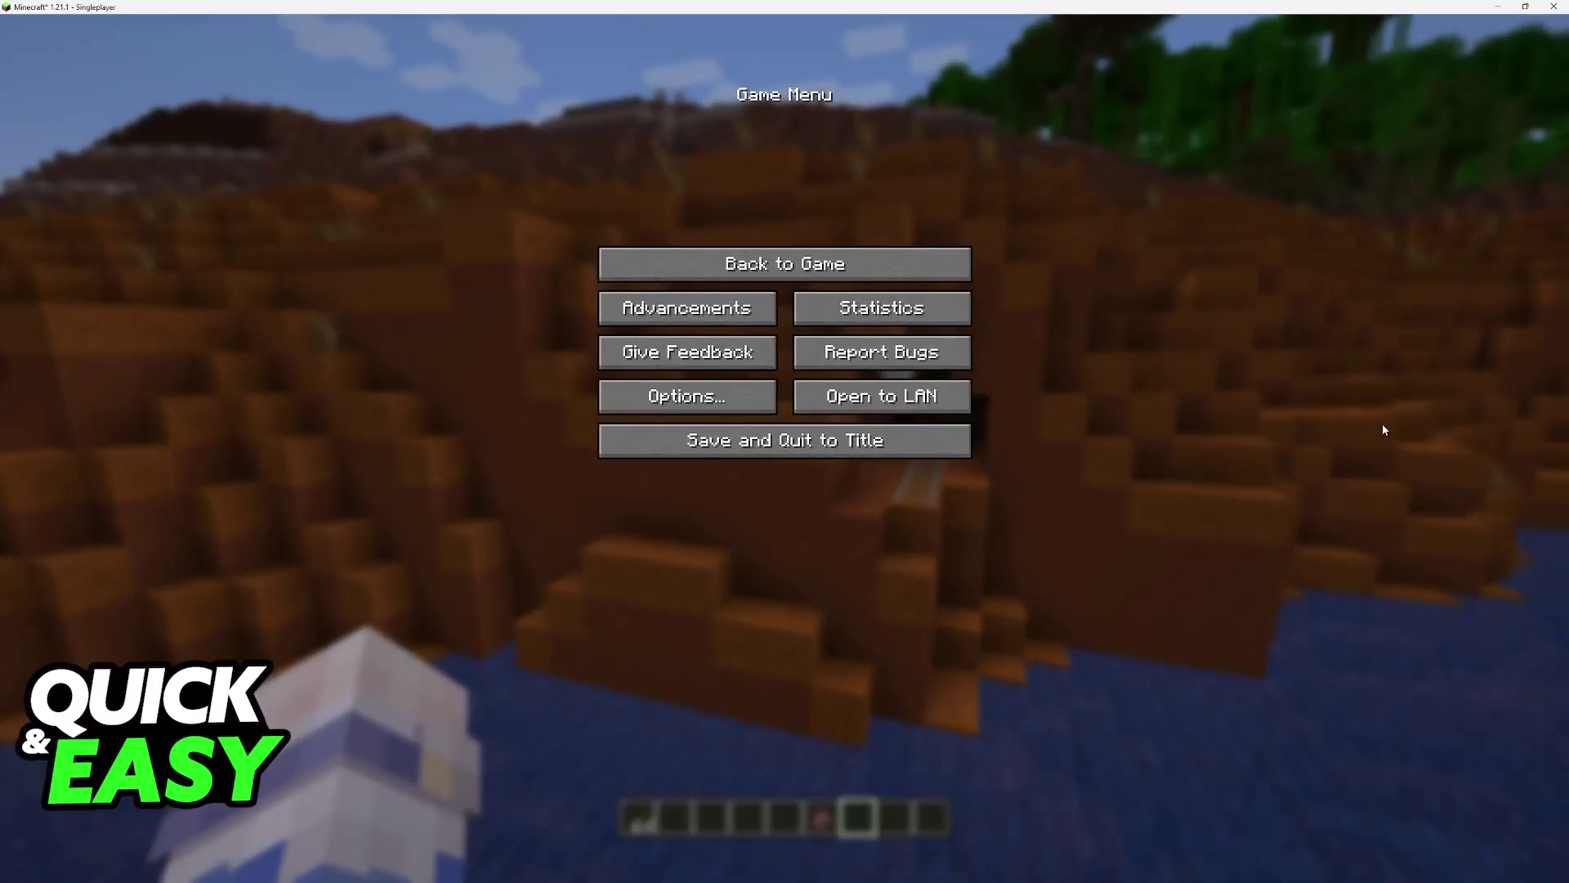
- Resume the Minecraft 1.21.1 world, test moving around the badlands and switching hotbar slots, and pause the game
{"action": "key", "text": "Escape"}
{"action": "key", "text": "w"}
{"action": "scroll", "coordinate": [785, 449], "scroll_direction": "up", "scroll_amount": 1}
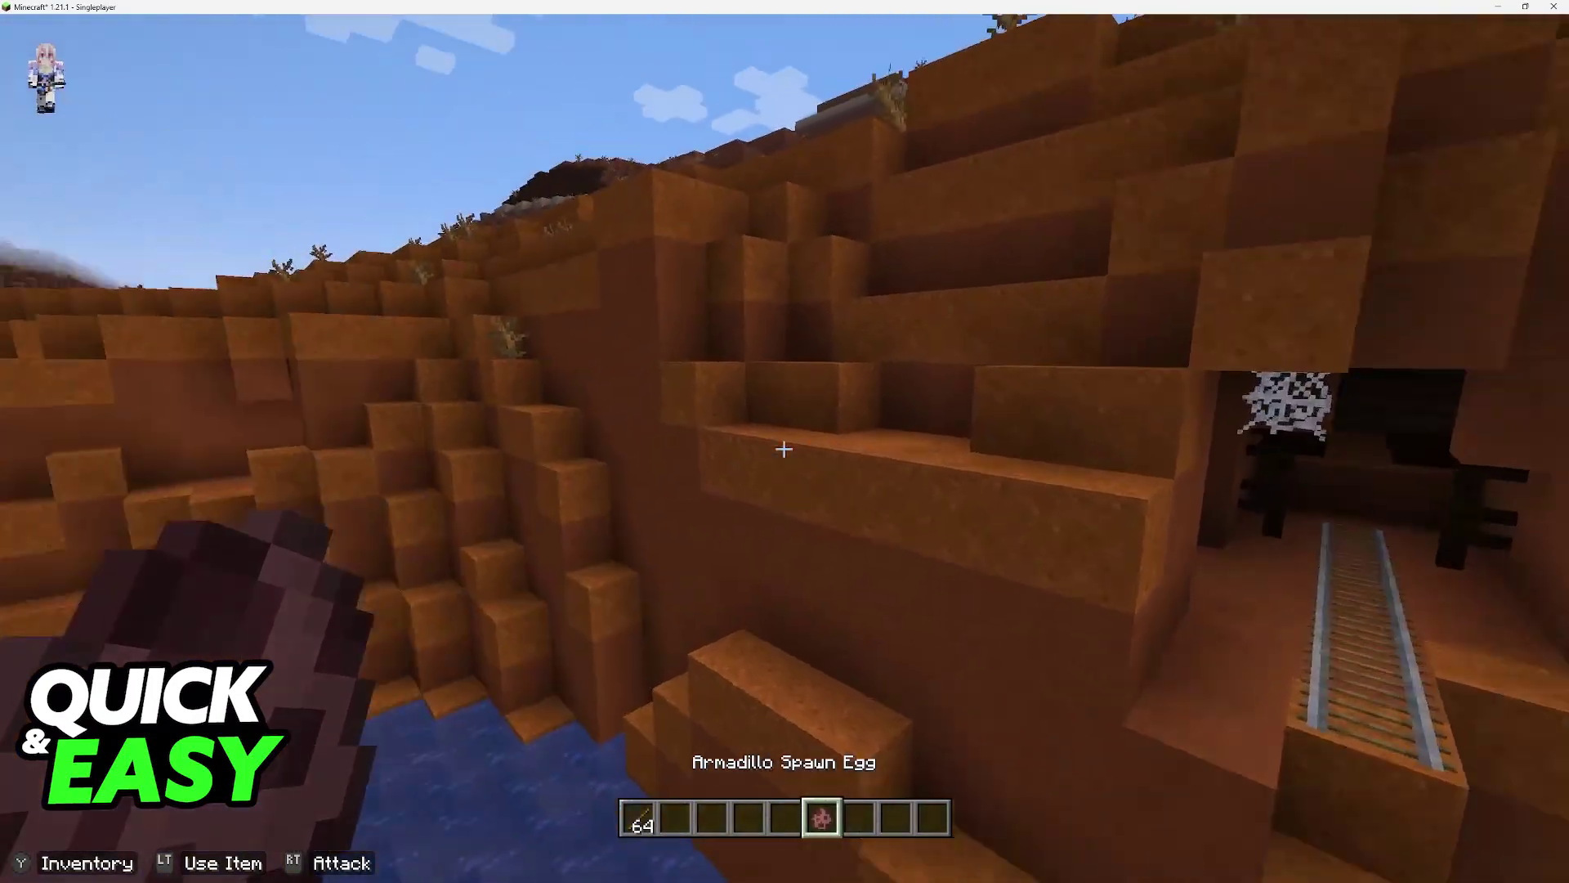
{"action": "key", "text": "w"}
{"action": "key", "text": "space"}
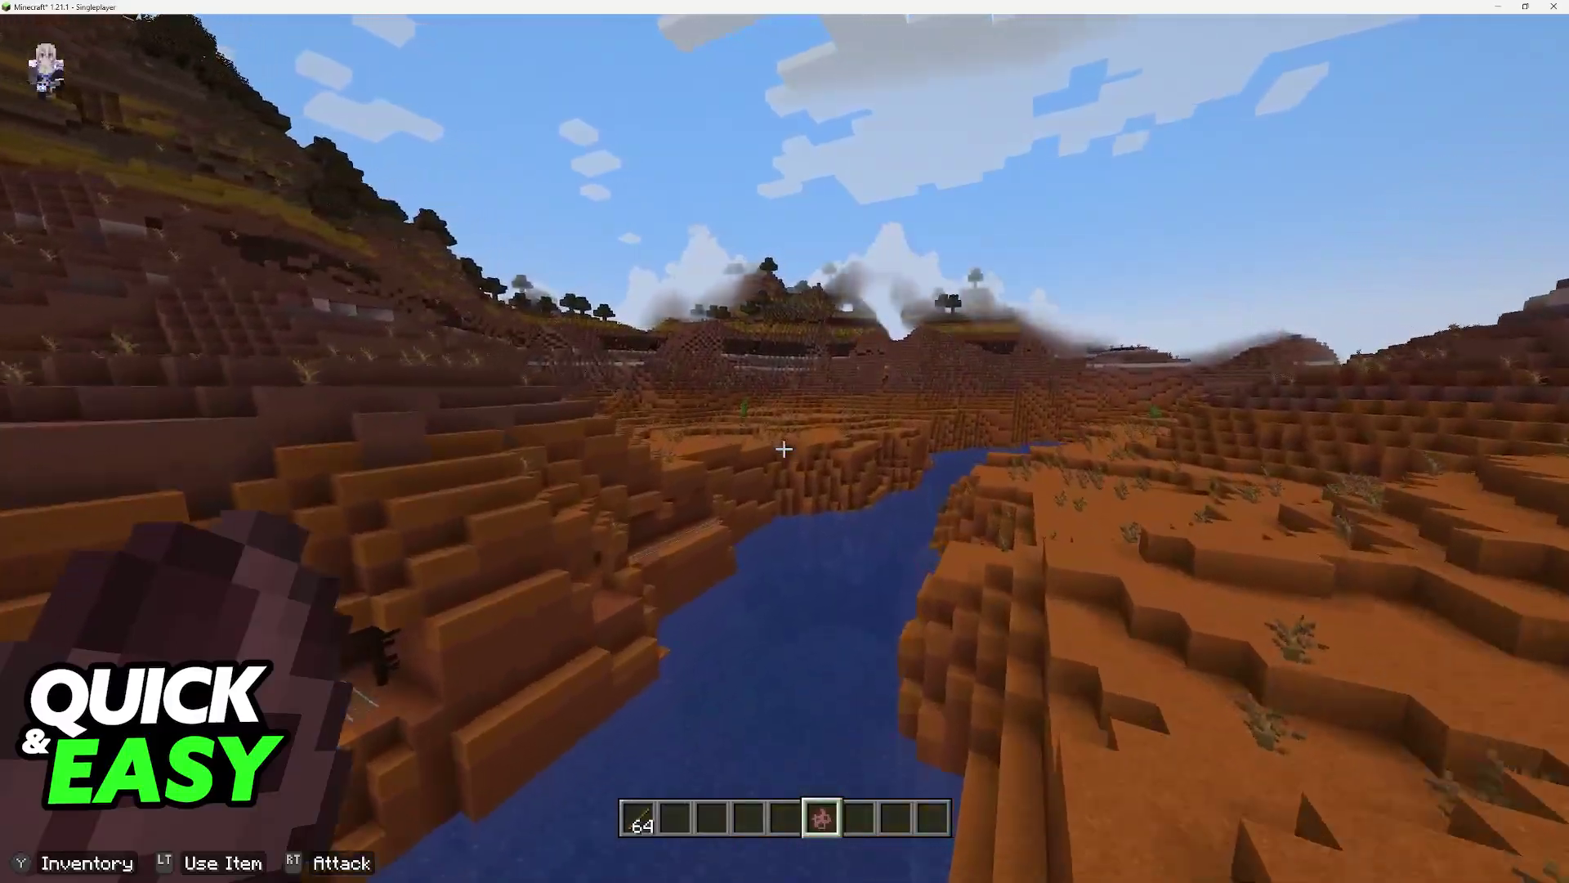
{"action": "scroll", "coordinate": [784, 441], "scroll_direction": "down", "scroll_amount": 1}
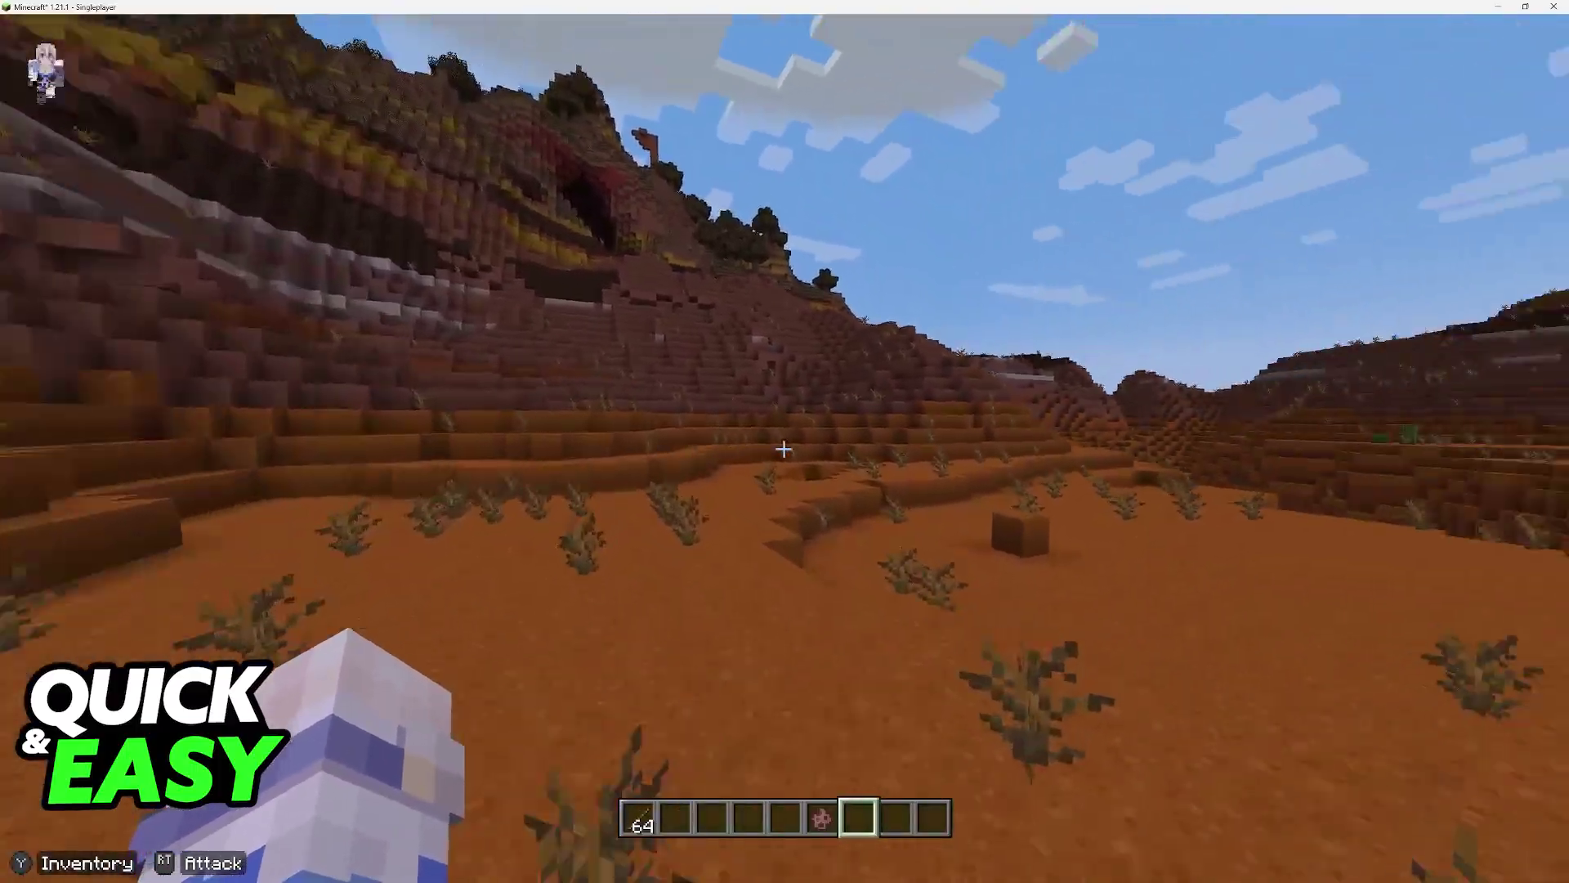
{"action": "key", "text": "Escape"}
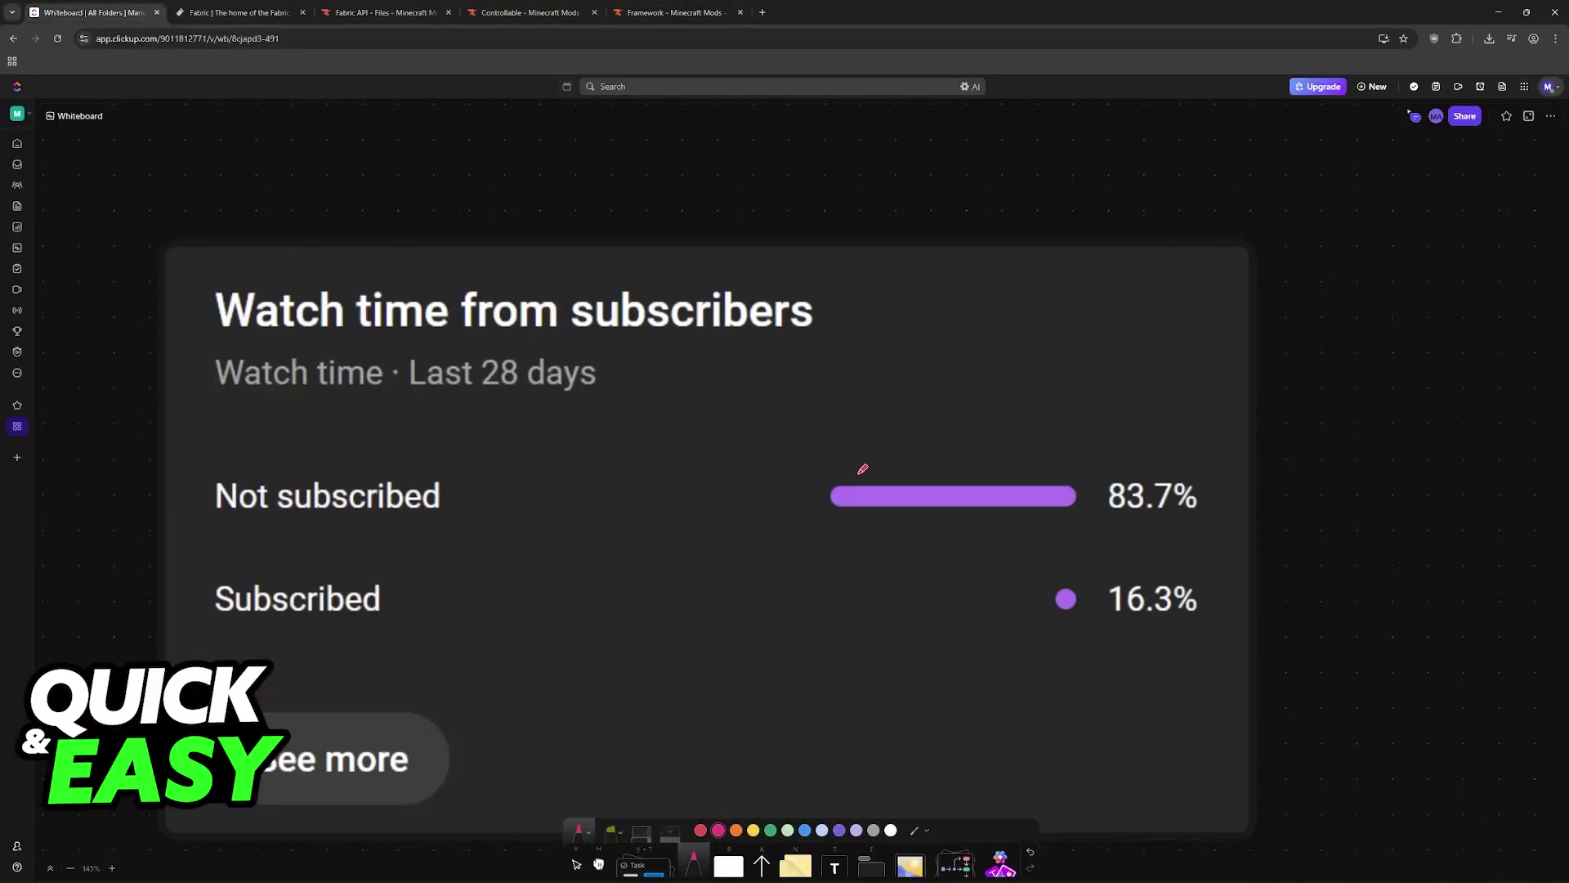
- Switch to the ClickUp whiteboard in full screen and annotate 83.7% with a circled cross and 16.3% with a circled check mark
{"action": "left_click_drag", "start_coordinate": [819, 558], "coordinate": [880, 497]}
{"action": "key", "text": "F11"}
{"action": "left_click_drag", "start_coordinate": [1163, 398], "coordinate": [1285, 389]}
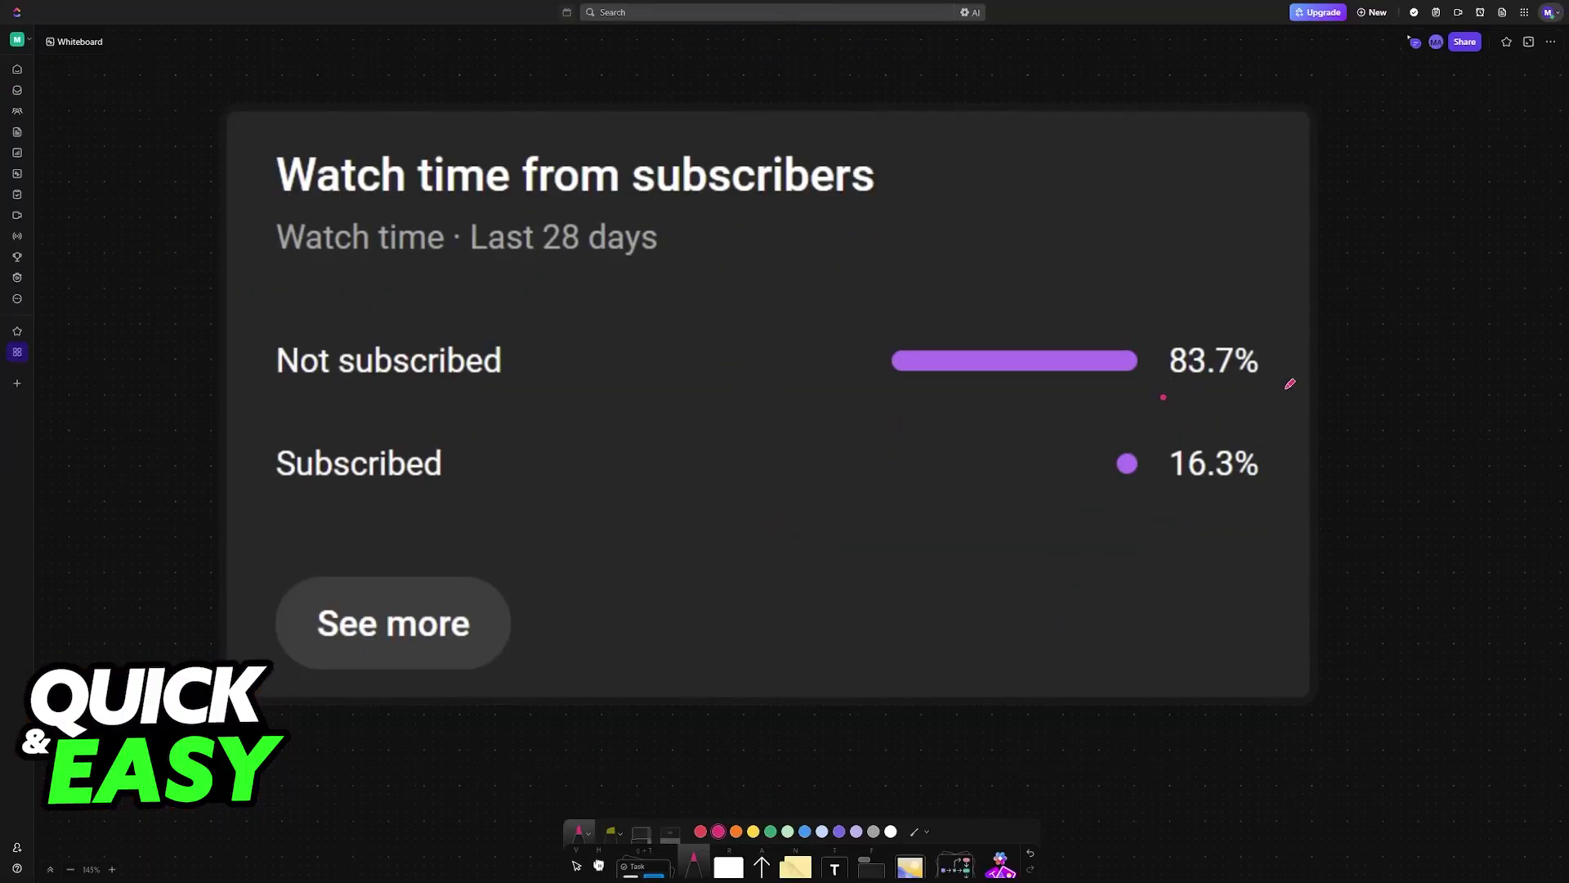
{"action": "left_click_drag", "start_coordinate": [1297, 240], "coordinate": [1323, 258]}
{"action": "mouse_move", "coordinate": [1320, 235]}
{"action": "left_mouse_down"}
{"action": "mouse_move", "coordinate": [1297, 264]}
{"action": "mouse_move", "coordinate": [1288, 250]}
{"action": "left_mouse_up"}
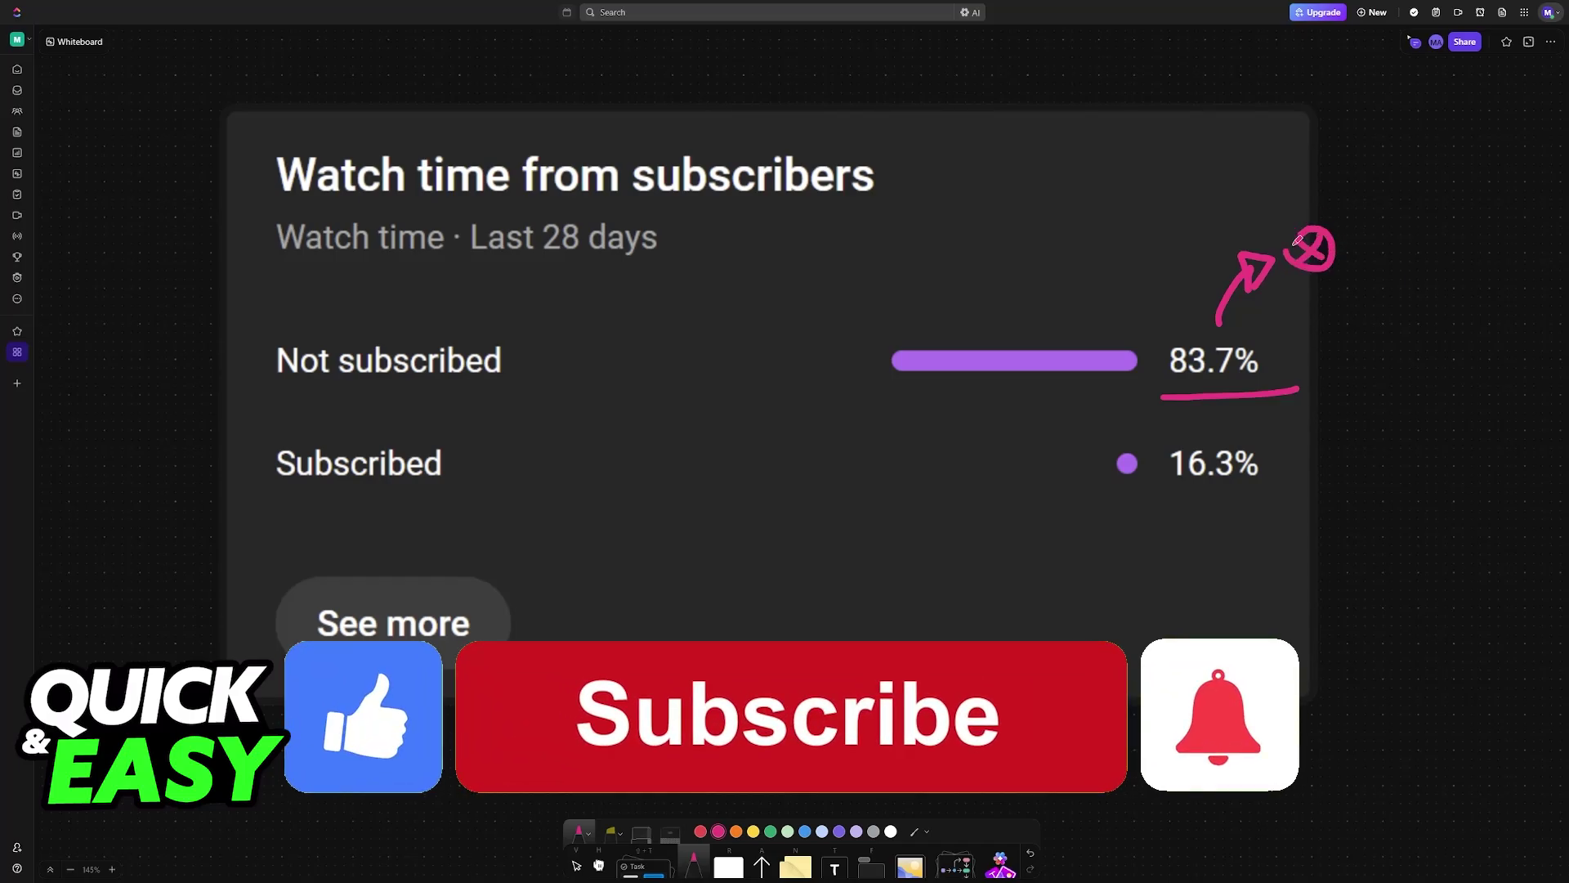
{"action": "left_click_drag", "start_coordinate": [1272, 563], "coordinate": [1343, 522]}
{"action": "left_click_drag", "start_coordinate": [1168, 379], "coordinate": [1258, 348]}
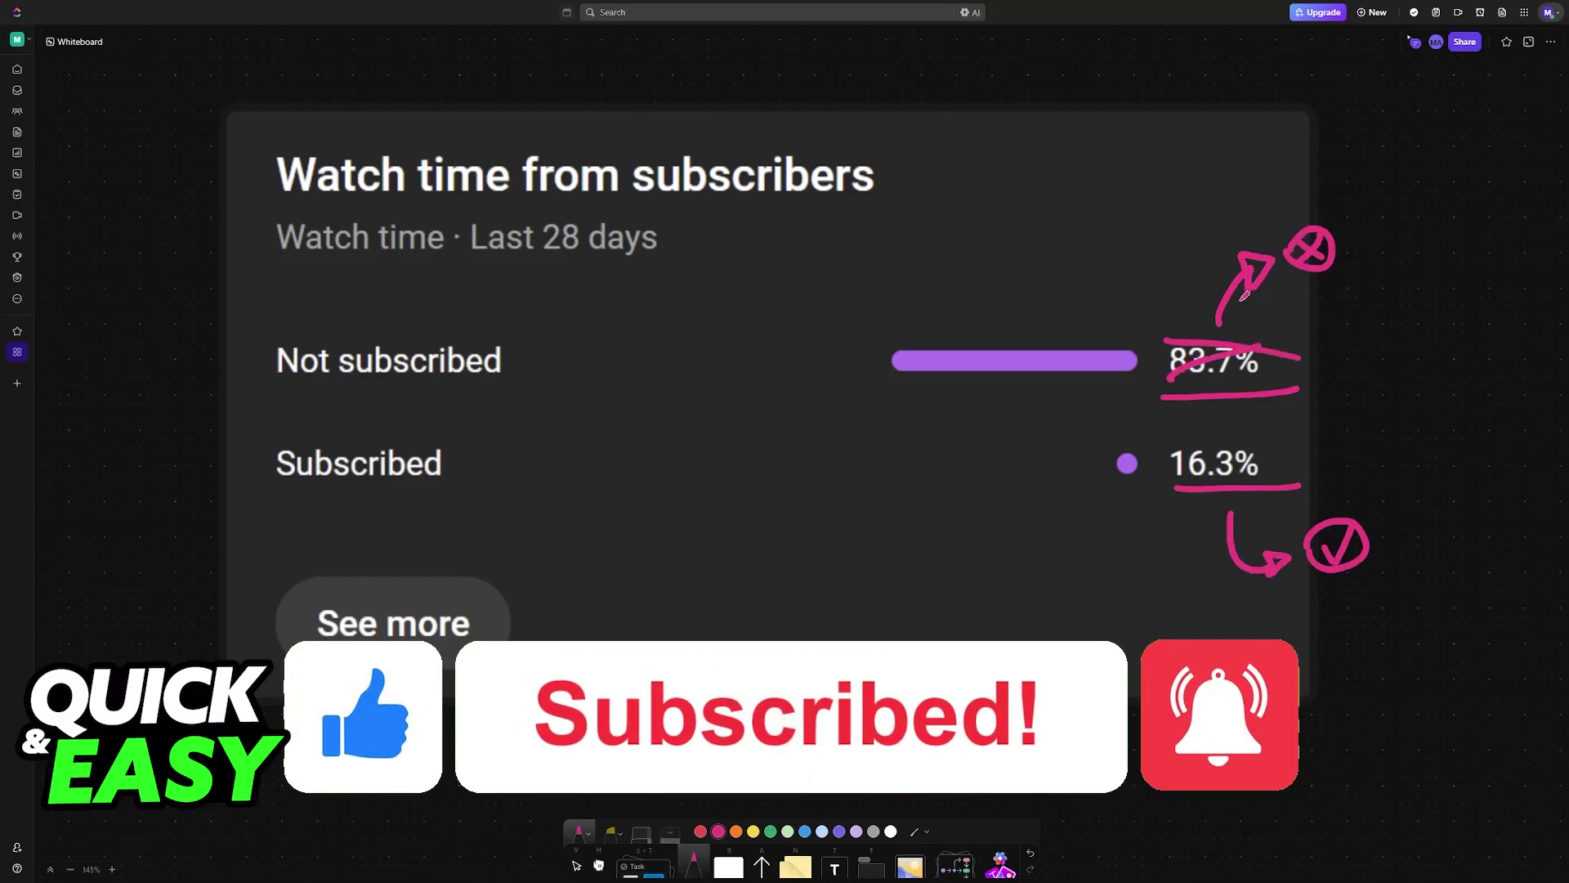